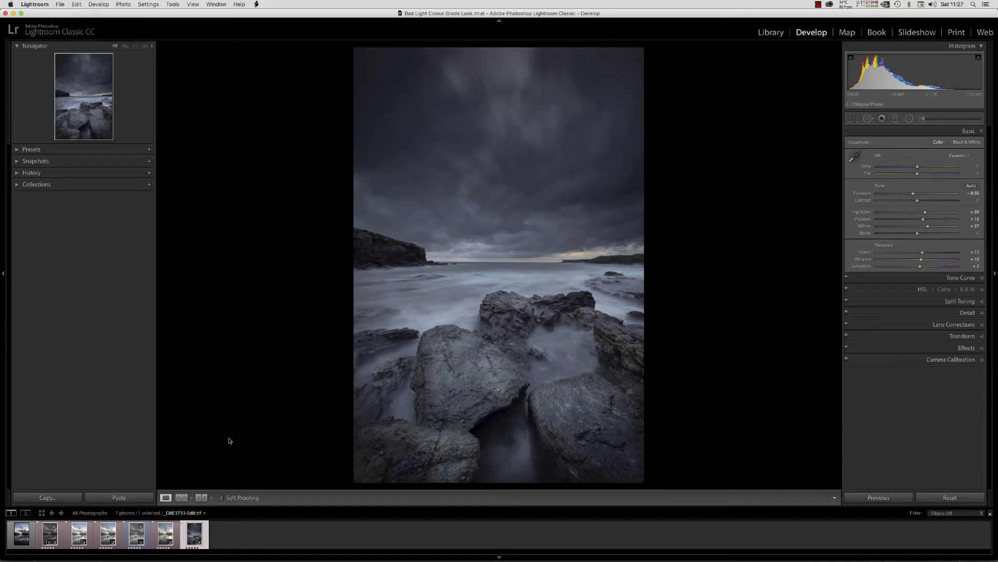
# Inspect the canoes behind the tree in the unedited raw photo up close, and view the blended TIFF version for comparison.
pyautogui.click(23, 537)
pyautogui.click(26, 536)
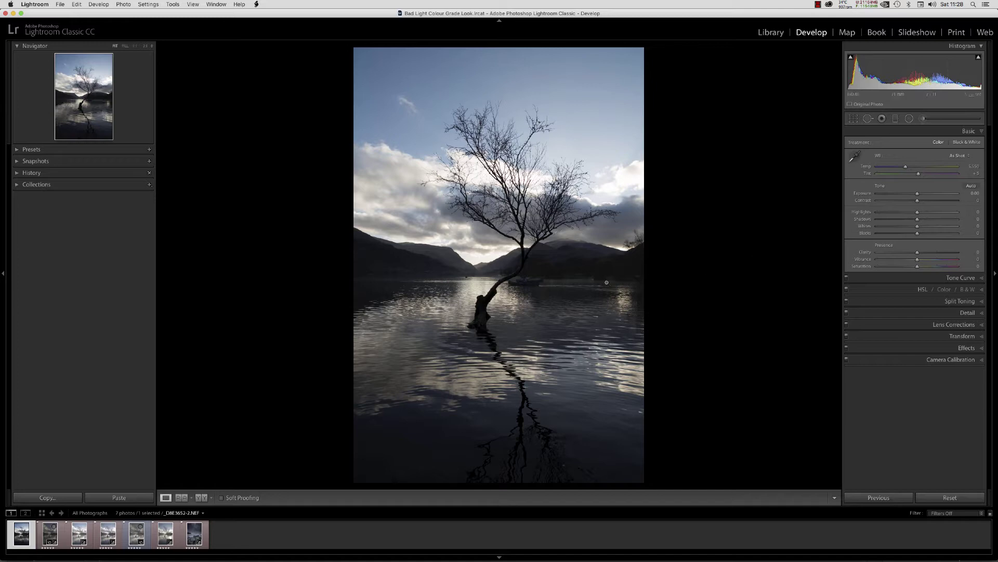
pyautogui.click(524, 306)
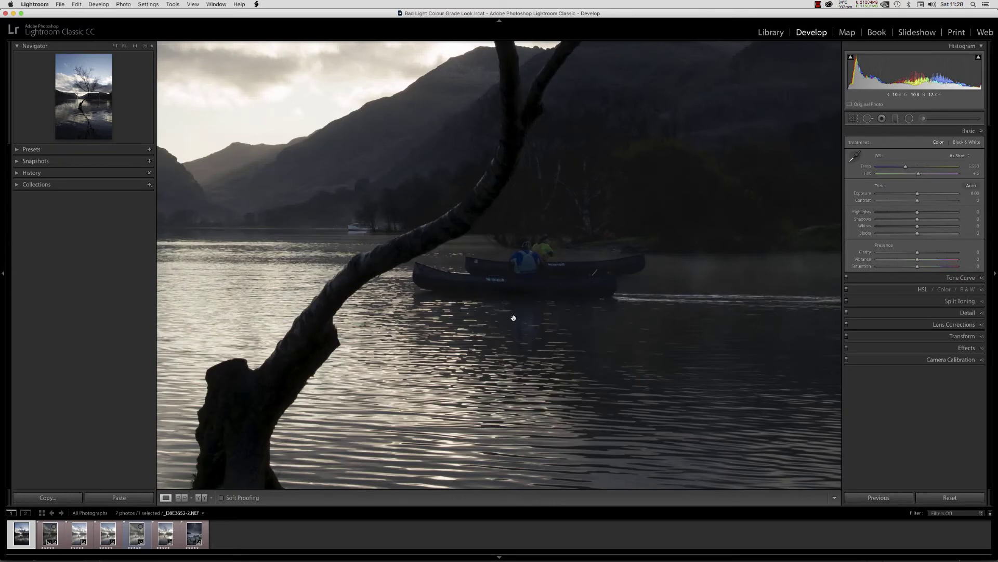
pyautogui.click(513, 283)
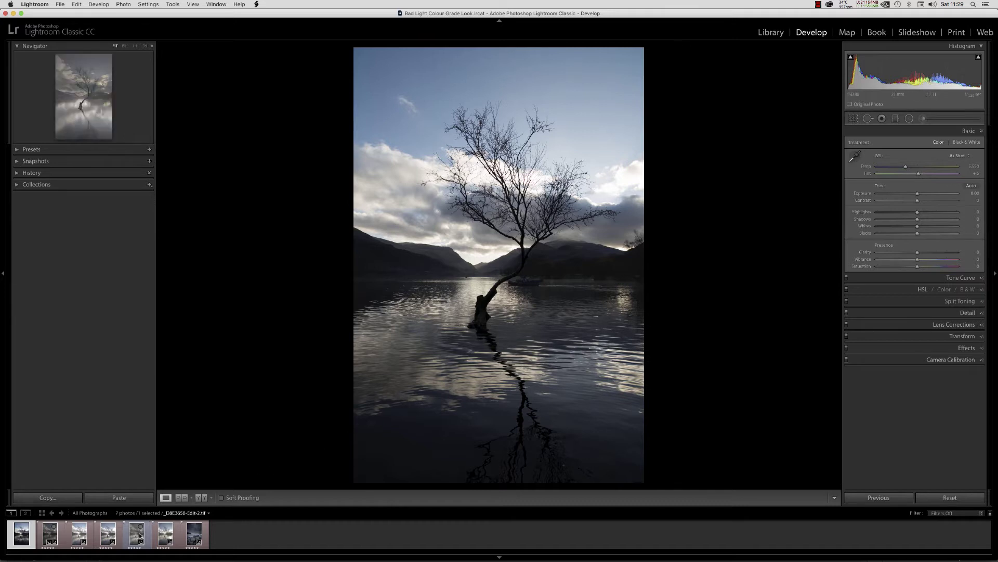
pyautogui.click(138, 535)
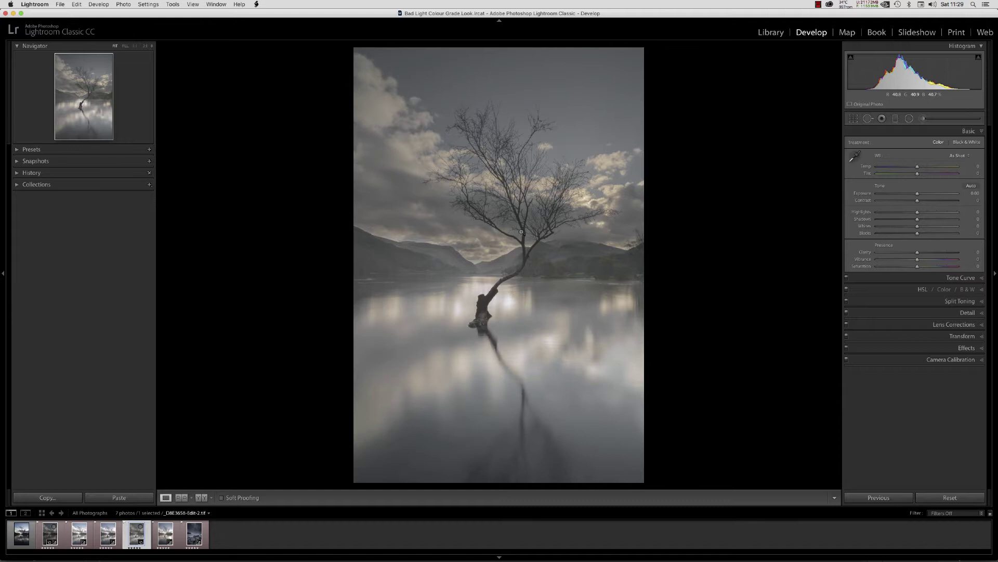
# Reset the develop settings of the dark exposure _D8E3658.NEF in the Library, and undo the reset.
pyautogui.click(50, 535)
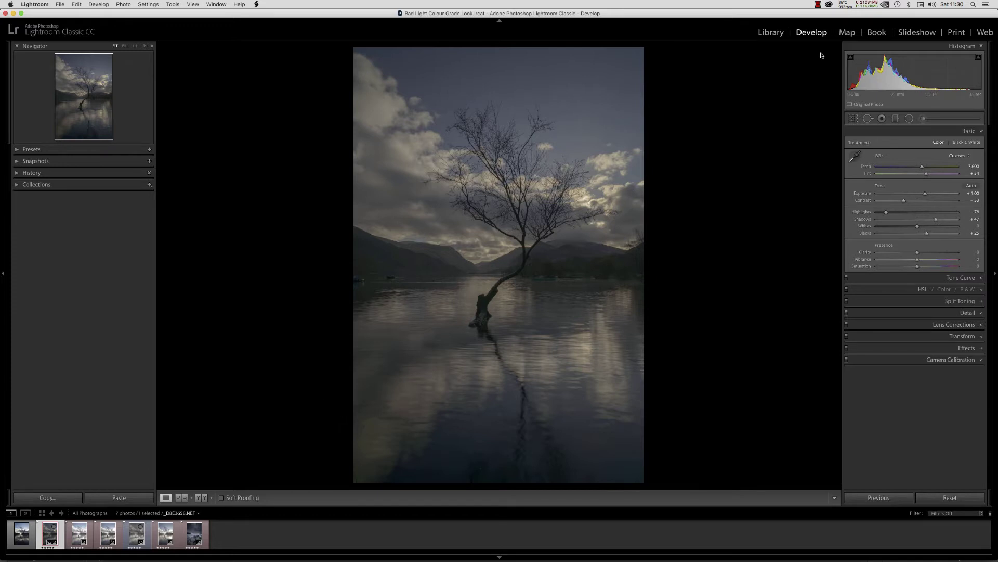
pyautogui.click(771, 33)
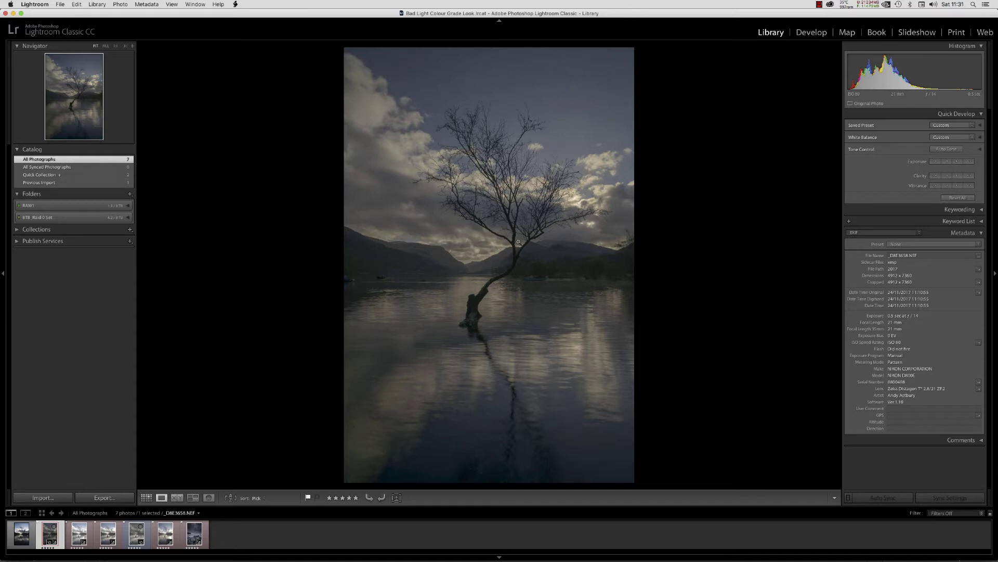
pyautogui.rightClick(500, 205)
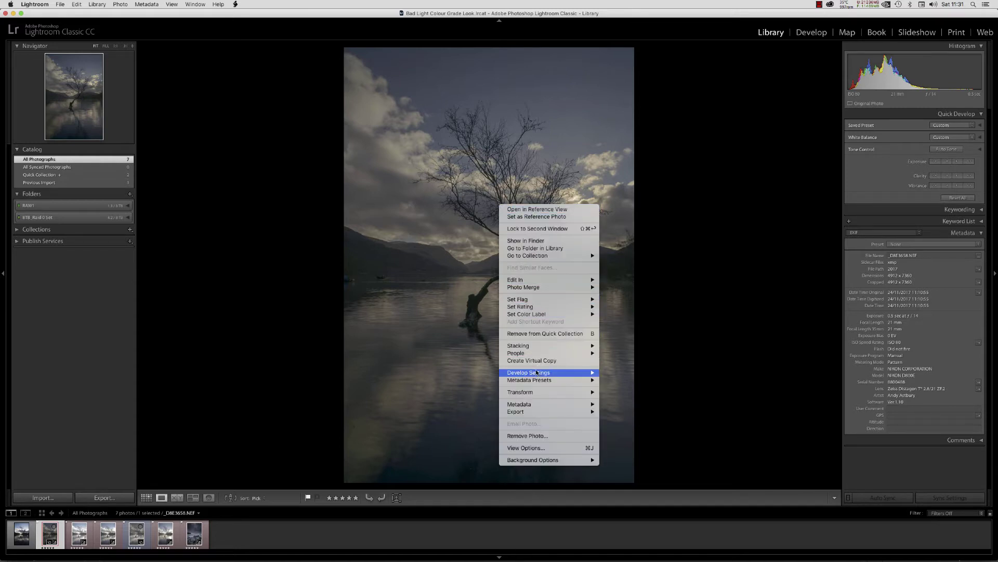
pyautogui.moveTo(592, 377)
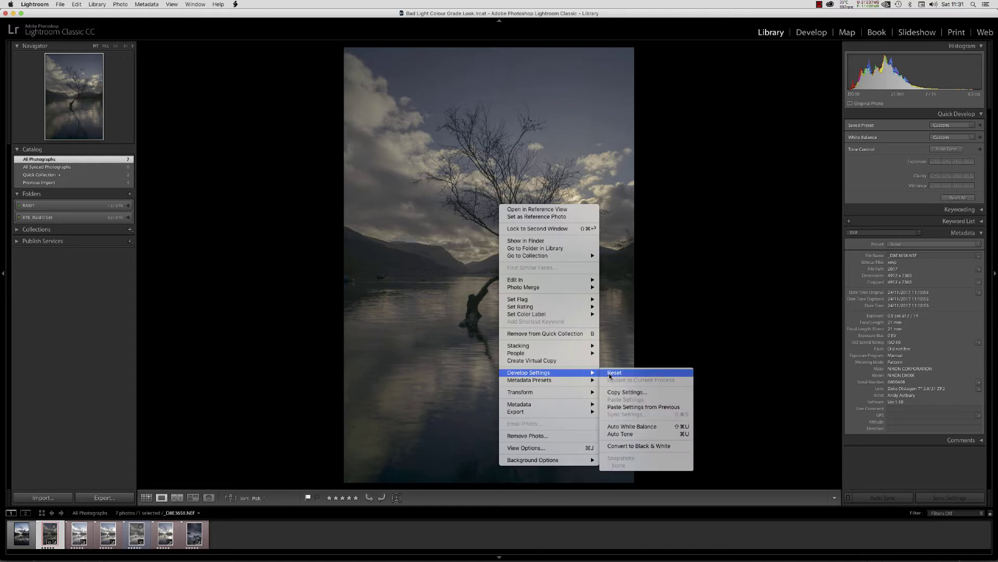
pyautogui.click(614, 373)
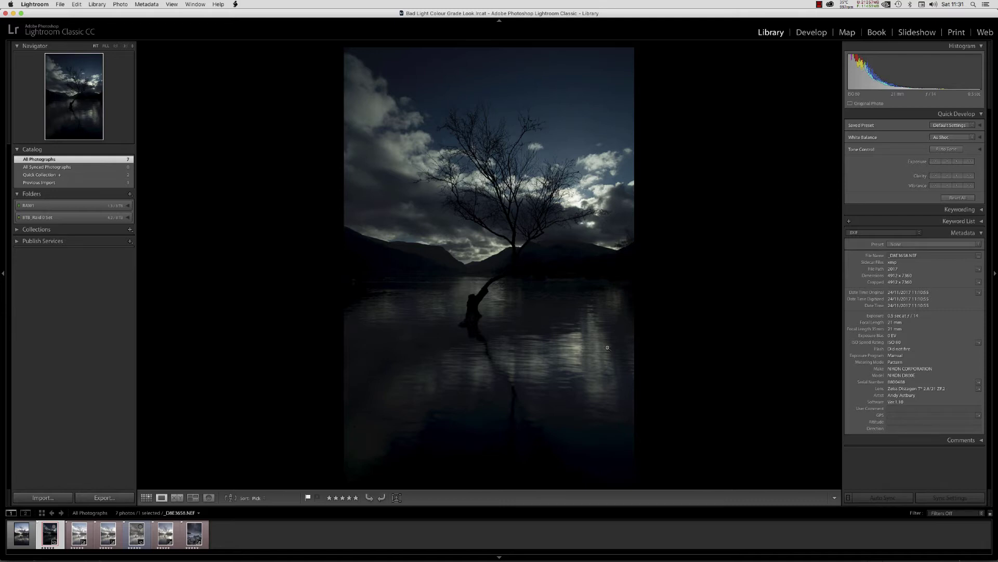
pyautogui.click(77, 4)
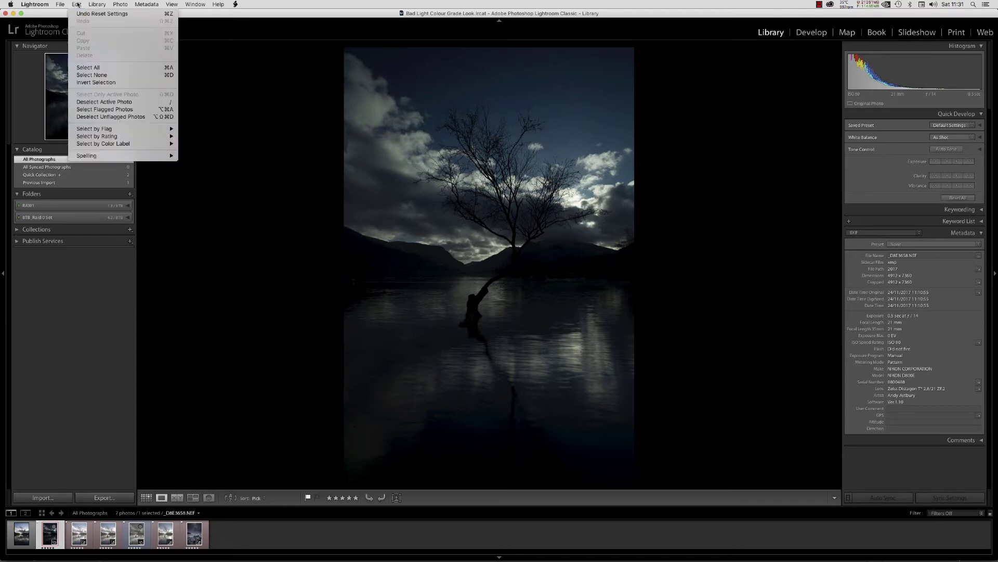
pyautogui.click(81, 17)
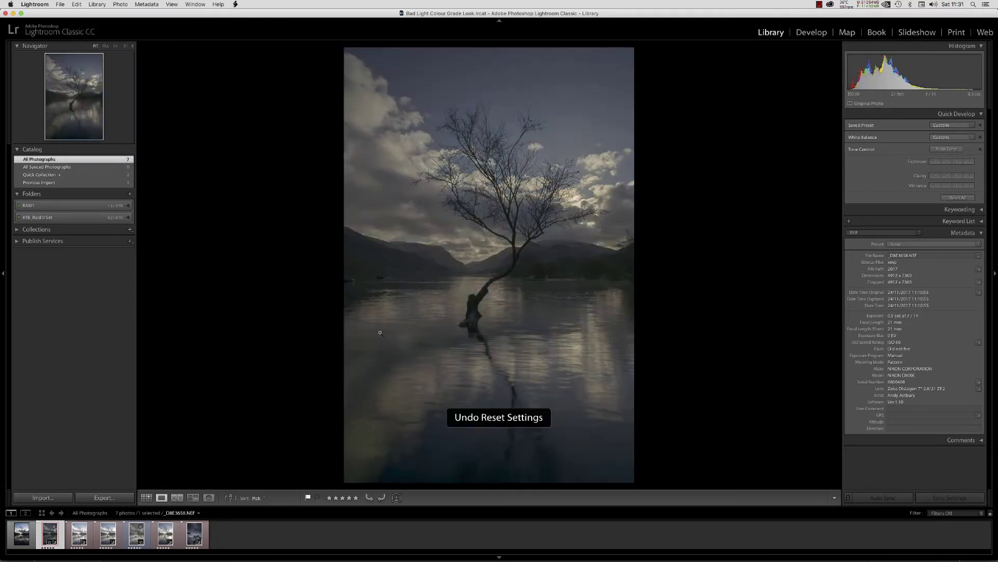
# Review the dark exposure's camera calibration profile and lens correction settings in the Develop module.
pyautogui.click(811, 34)
pyautogui.click(963, 360)
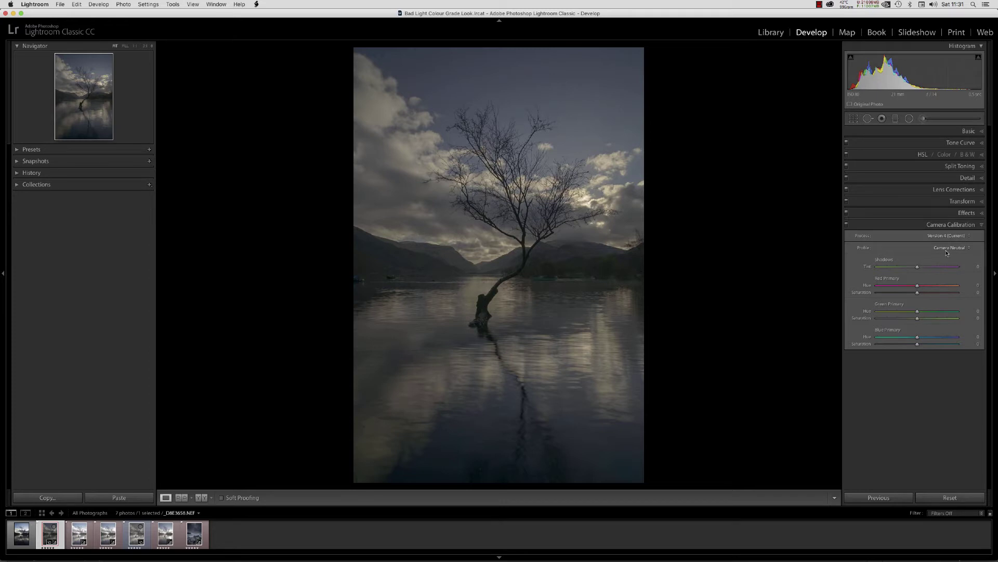
pyautogui.click(957, 192)
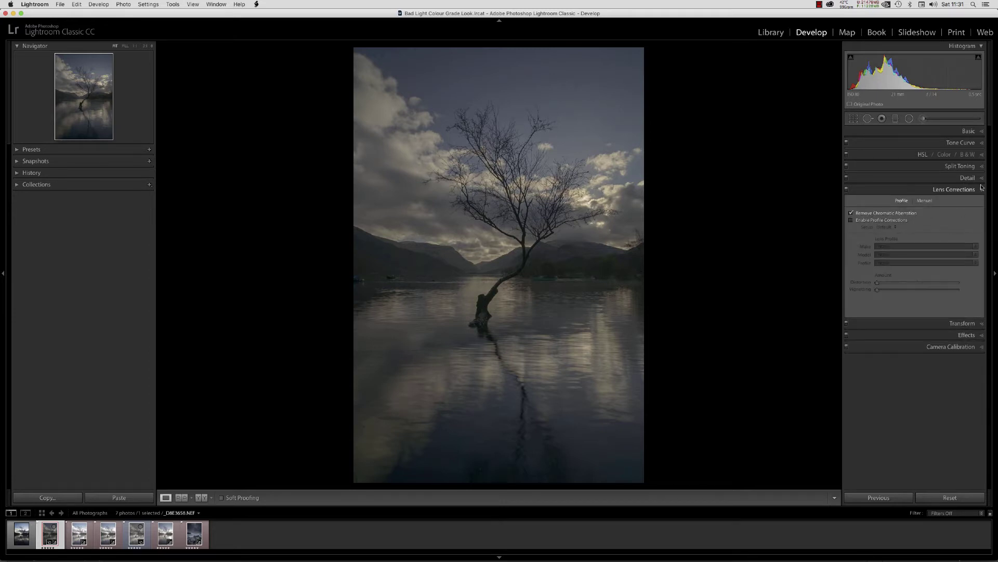
# Raise the color noise reduction Smoothness of the dark exposure, checking the canoe, tree trunk and water at full size.
pyautogui.click(966, 177)
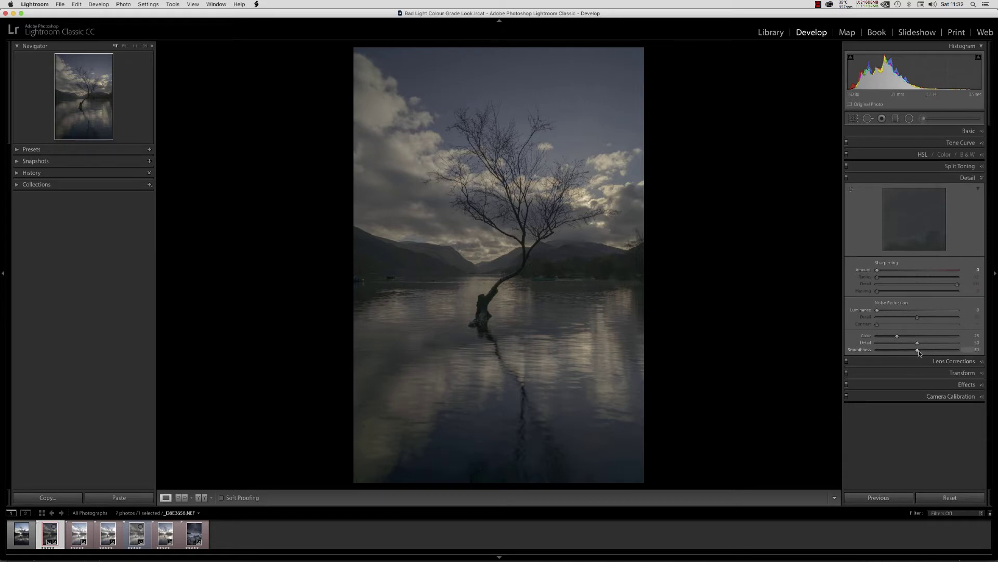
pyautogui.moveTo(919, 352); pyautogui.dragTo(934, 352)
pyautogui.click(552, 272)
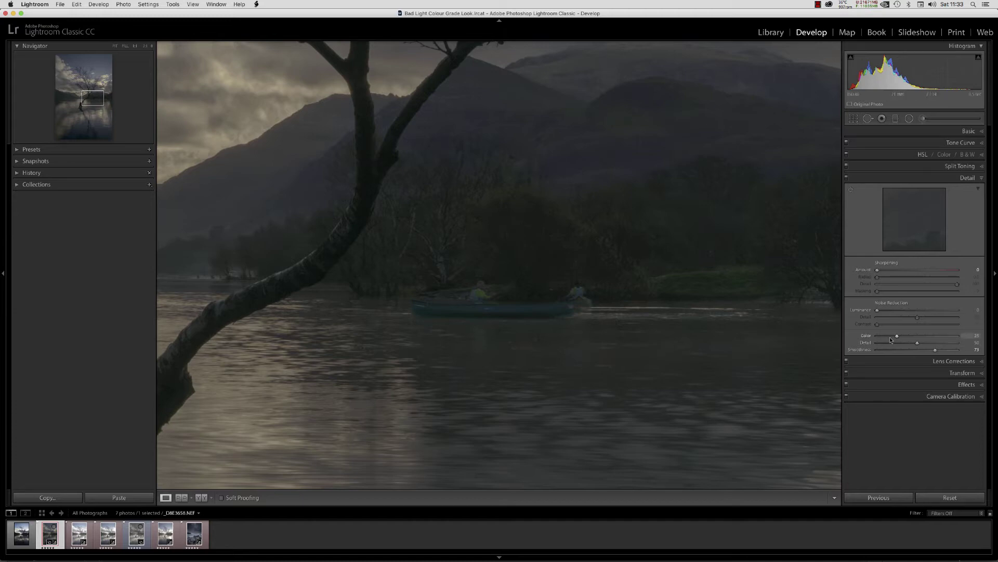
pyautogui.doubleClick(866, 350)
pyautogui.moveTo(228, 431); pyautogui.dragTo(452, 210)
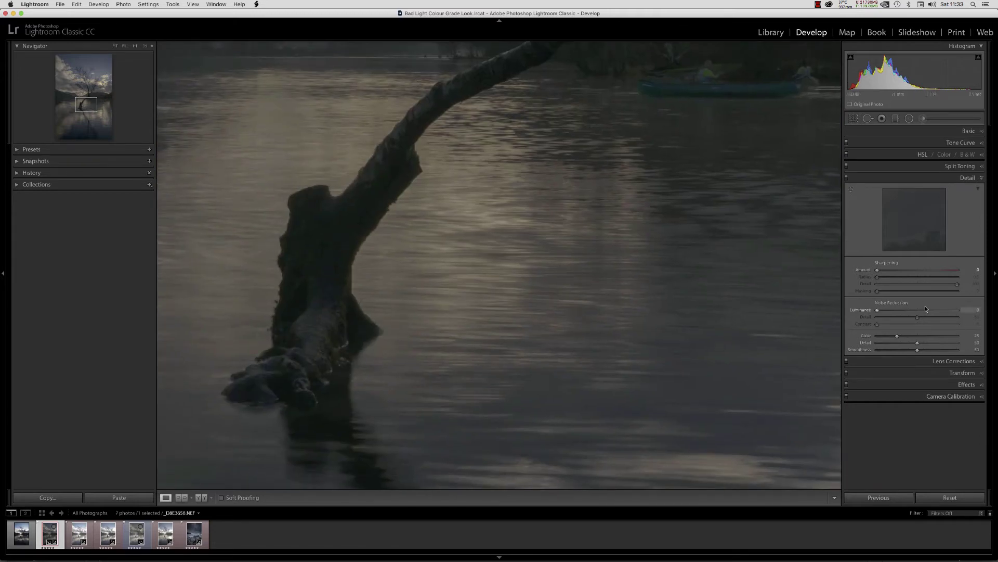
pyautogui.moveTo(918, 349); pyautogui.dragTo(938, 353)
# Review the dark exposure's HSL, Tone Curve and Basic settings, and return to the full image view.
pyautogui.click(922, 155)
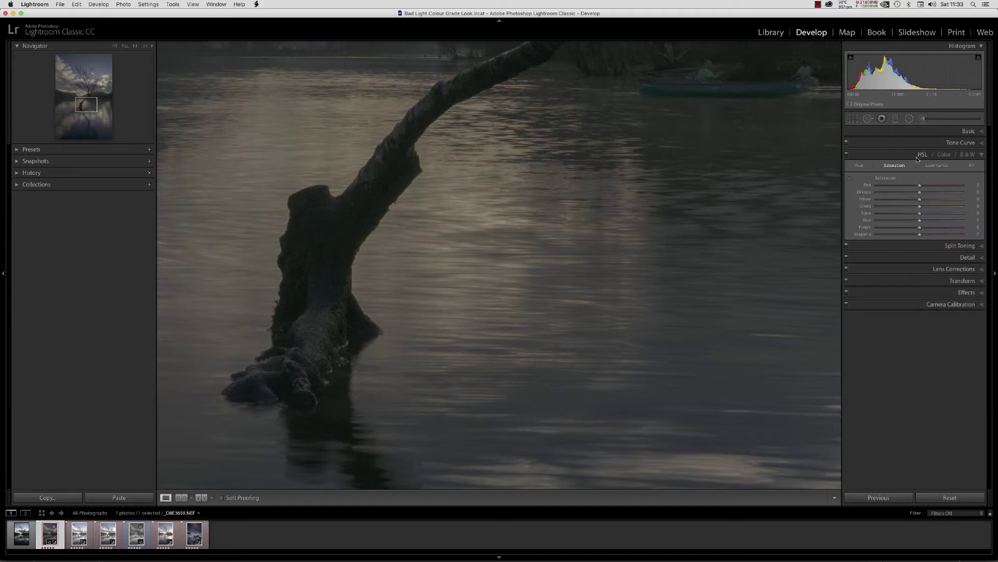
pyautogui.click(960, 144)
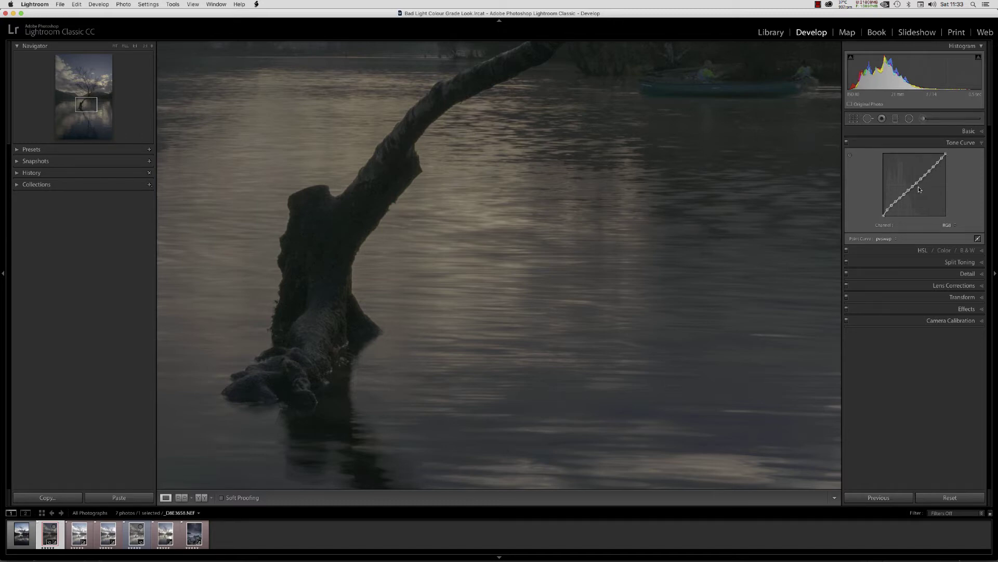
pyautogui.click(968, 131)
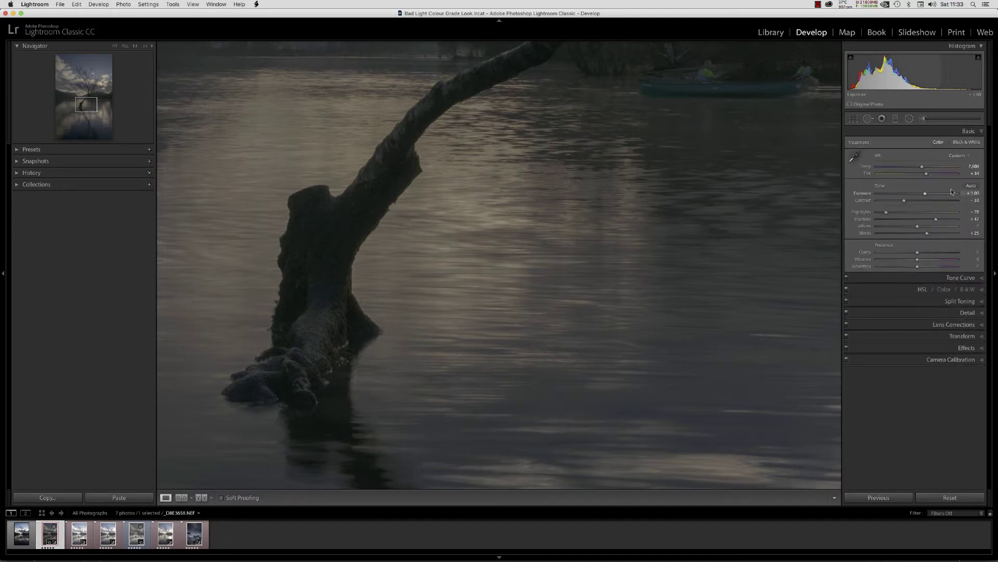
pyautogui.click(973, 166)
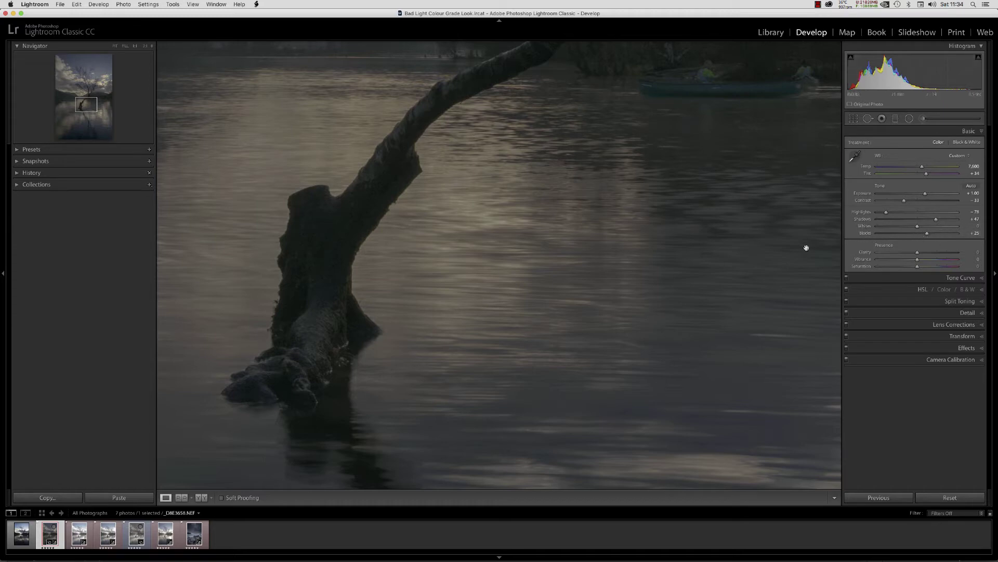
pyautogui.click(386, 297)
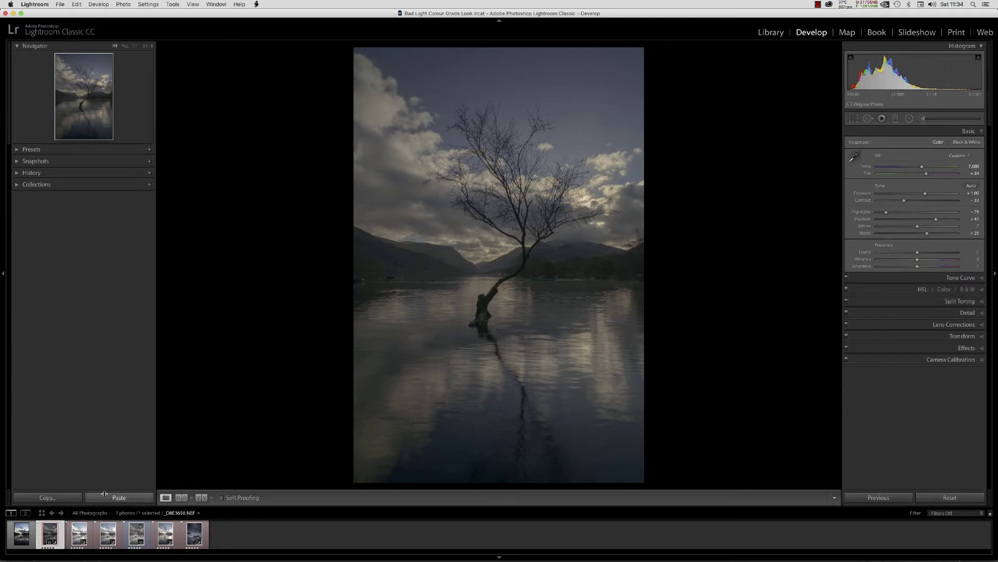
# Compare the brighter exposures _D8E3659.NEF and _D8E3660.NEF with the dark exposure _D8E3658.NEF.
pyautogui.click(79, 537)
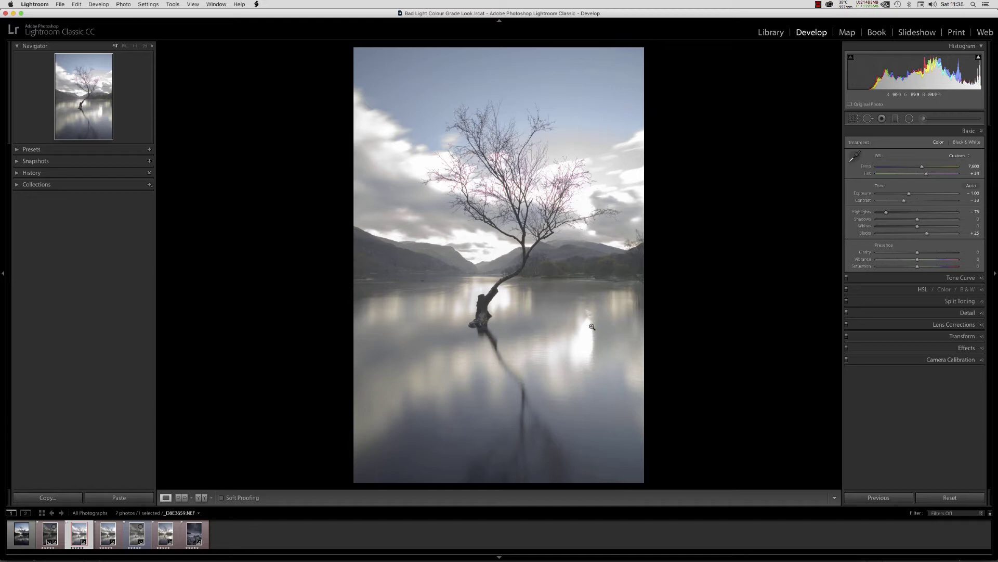
pyautogui.click(109, 533)
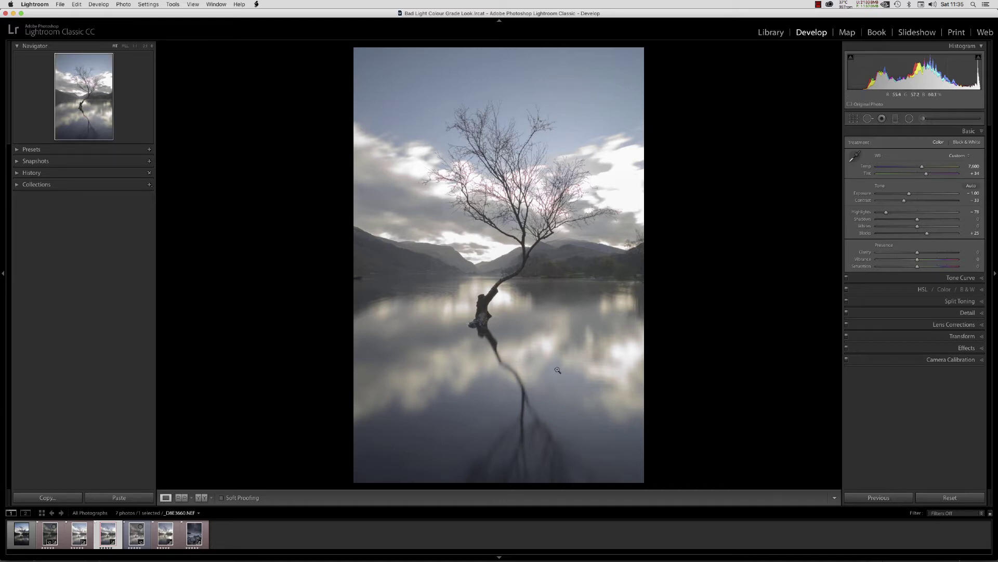
pyautogui.press('Left')
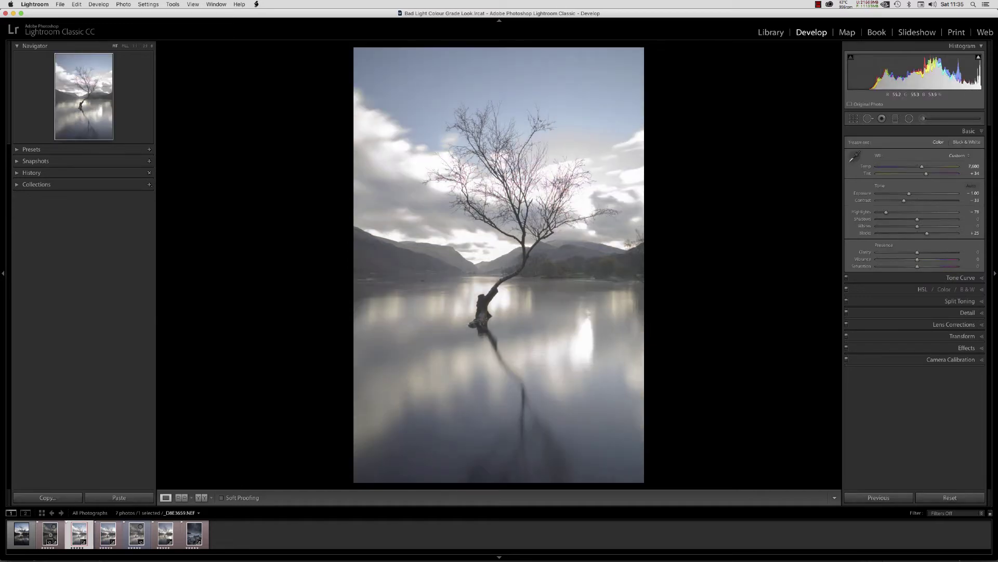
pyautogui.click(53, 533)
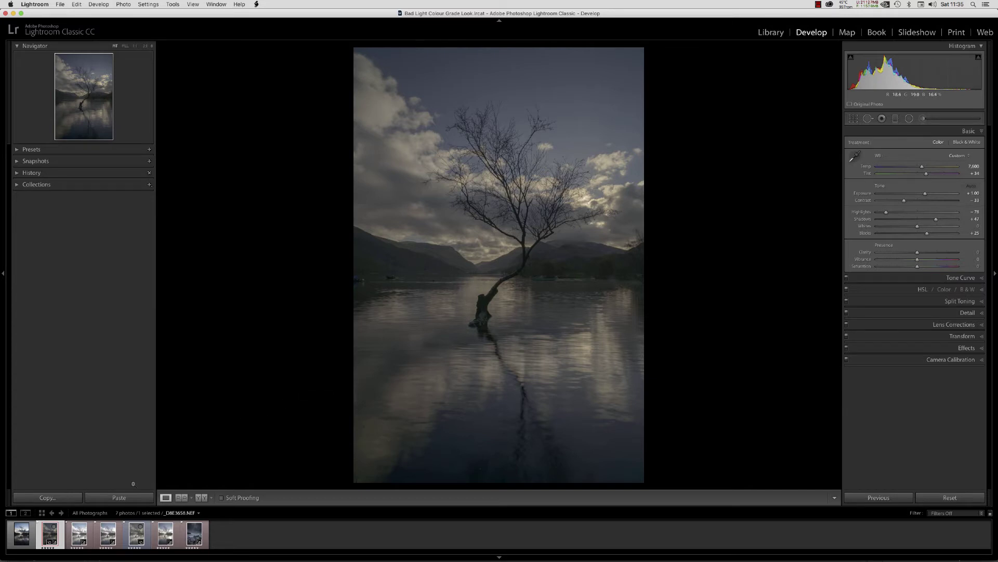
pyautogui.press('Right')
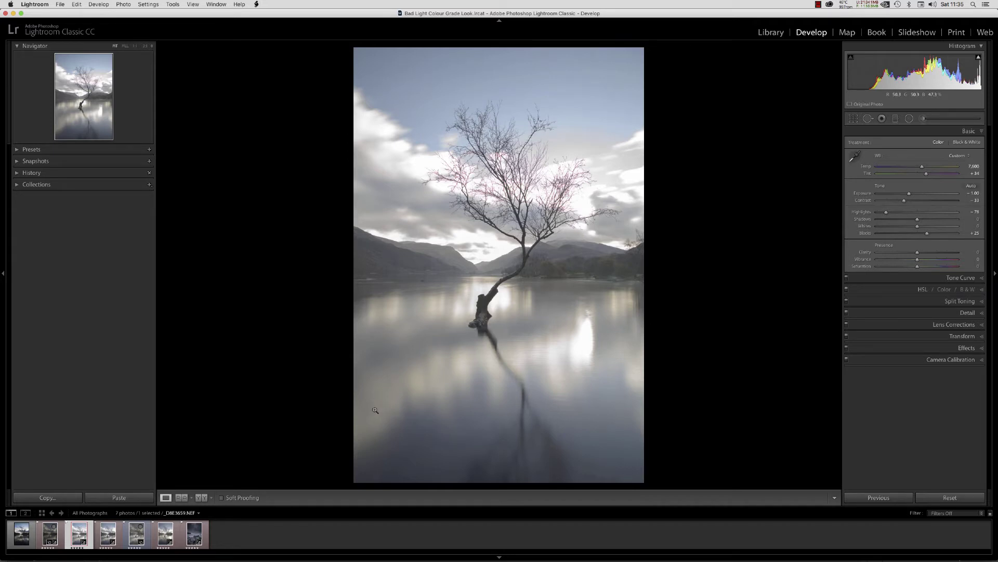
pyautogui.click(107, 536)
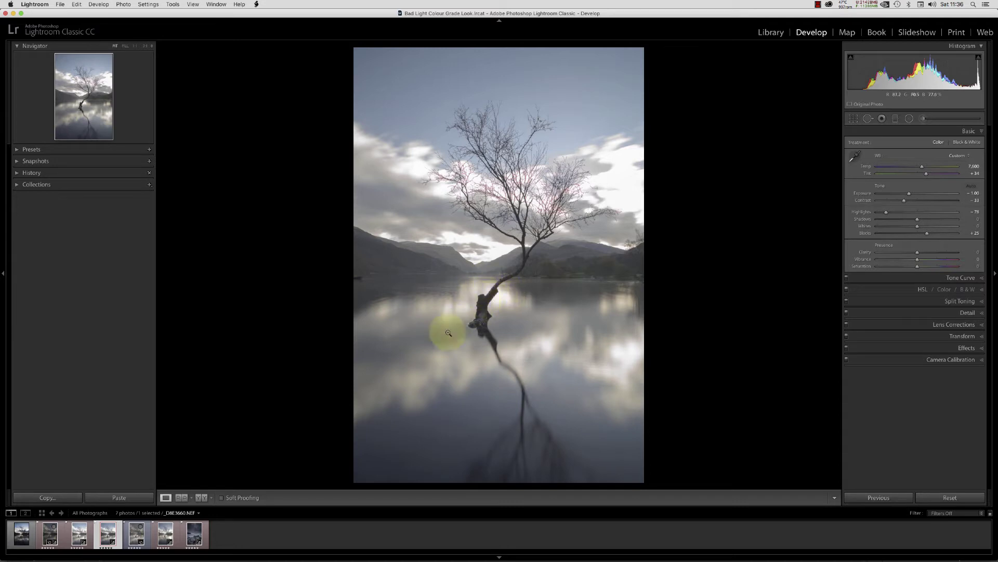
# Examine the last tree exposure with the sunlit hillside, and compare the blended TIFF with the dark exposure.
pyautogui.click(165, 531)
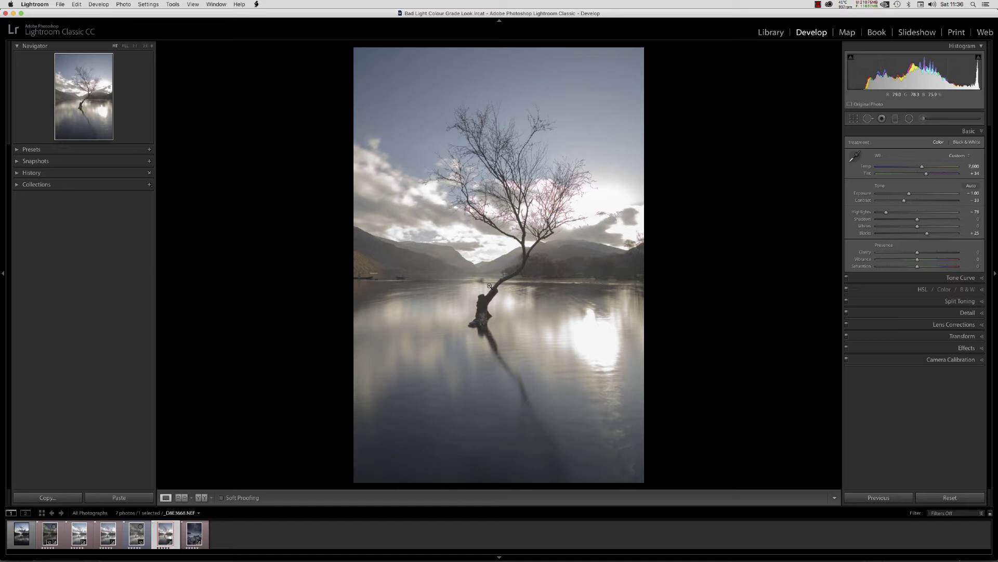
pyautogui.click(136, 533)
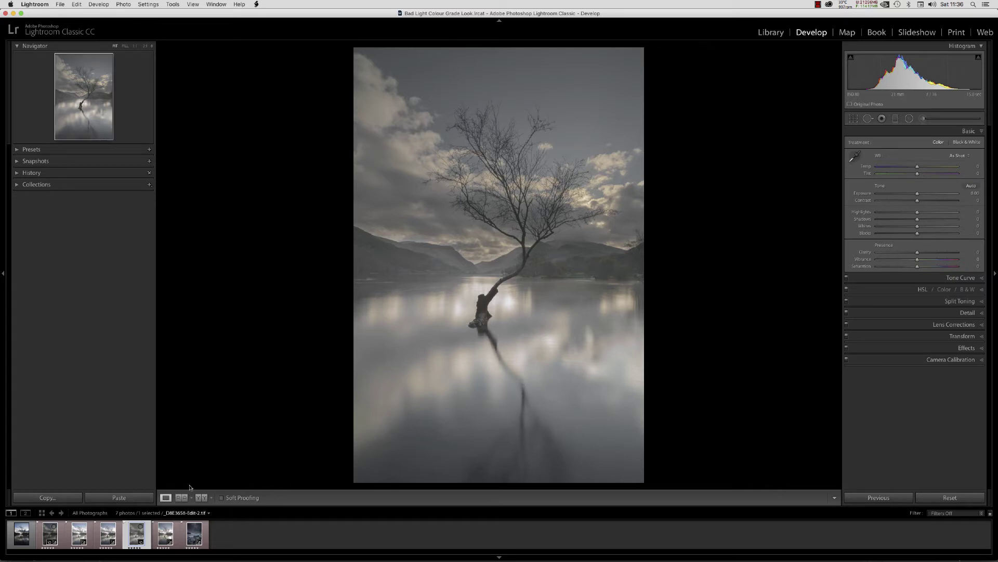
pyautogui.click(49, 538)
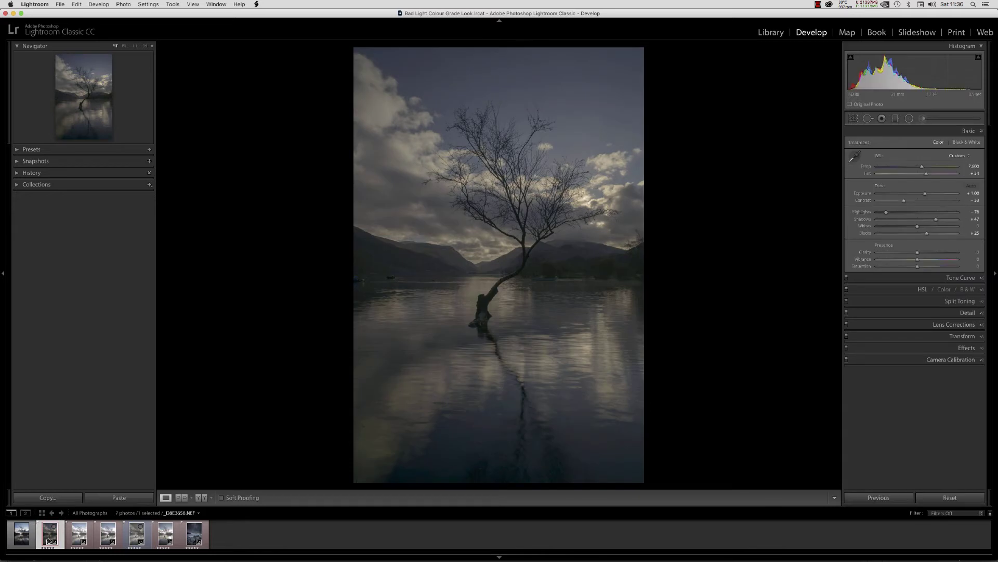
pyautogui.click(136, 537)
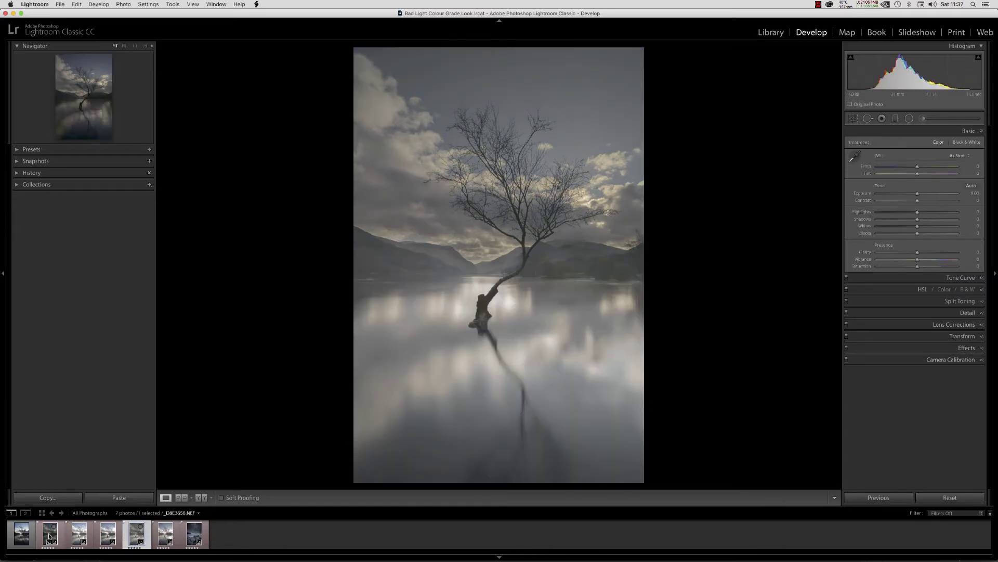
# Select the three exposures _D8E3658.NEF, _D8E3659.NEF and _D8E3660.NEF and open them as layers in Photoshop.
pyautogui.click(50, 539)
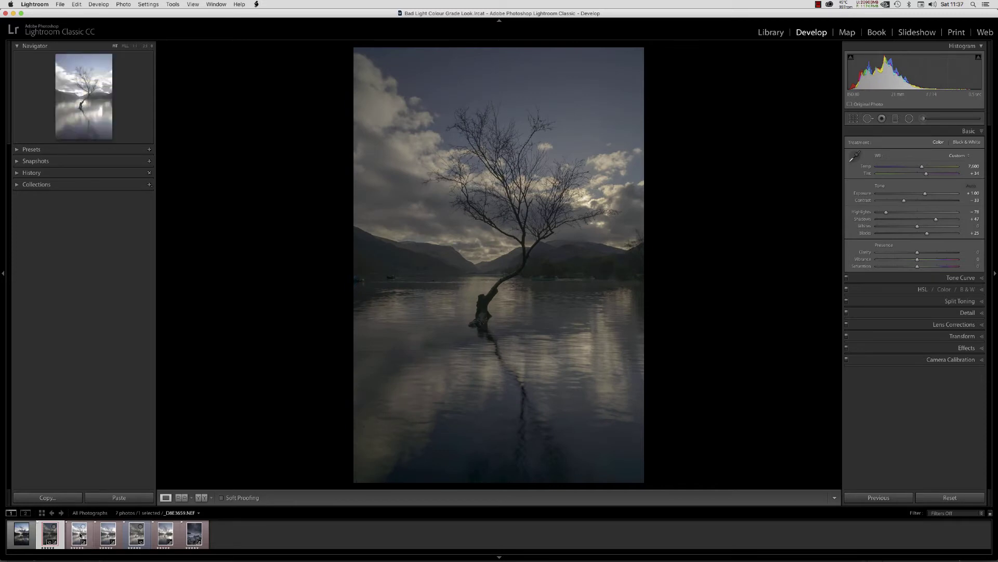
pyautogui.keyDown('super'); pyautogui.click(79, 536); pyautogui.keyUp('super')
pyautogui.keyDown('super'); pyautogui.click(106, 535); pyautogui.keyUp('super')
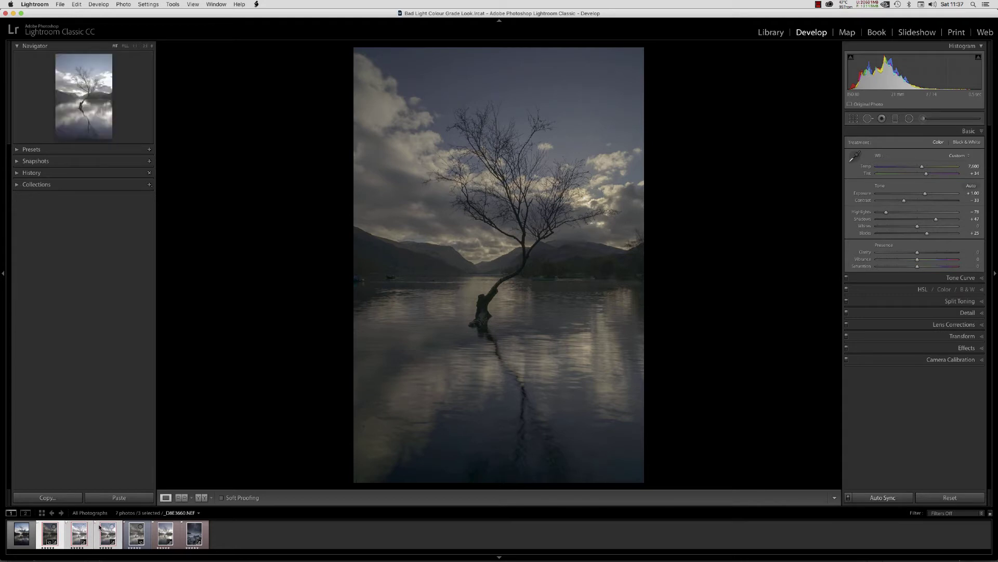
pyautogui.rightClick(103, 539)
pyautogui.moveTo(117, 387)
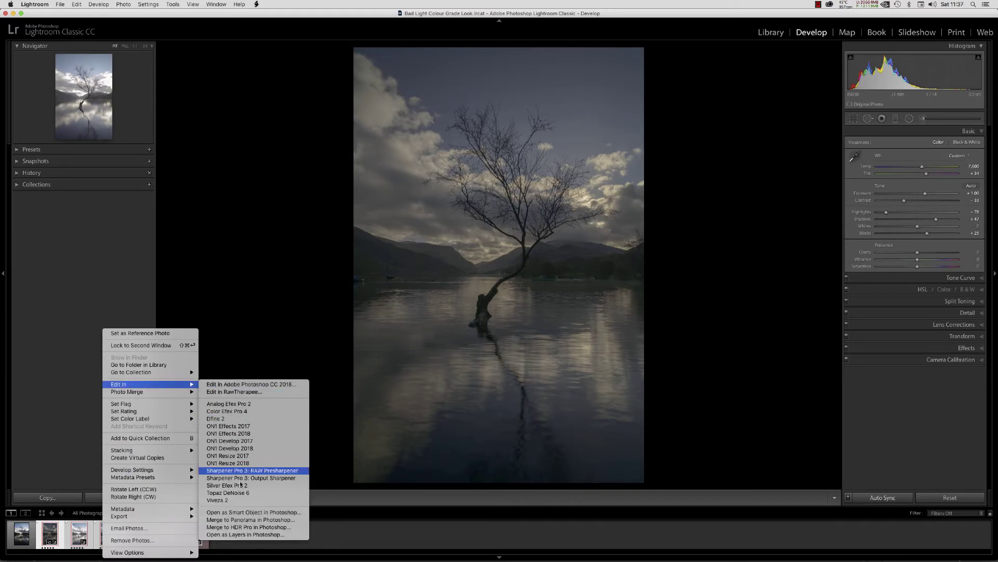
pyautogui.click(238, 536)
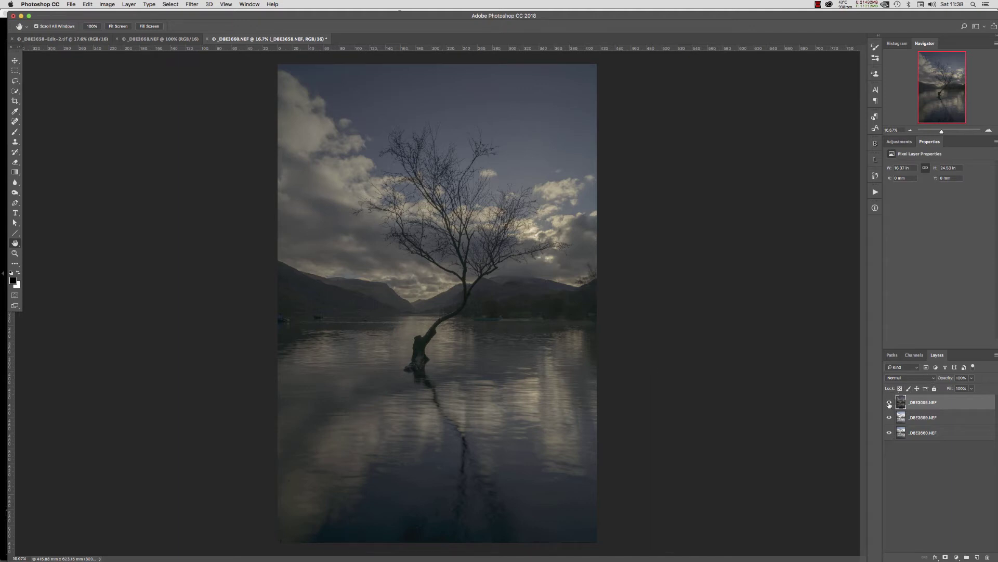
# Hide the dark _D8E3658.NEF layer, add a white layer mask to _D8E3659.NEF, and compare it with the layer beneath.
pyautogui.click(890, 404)
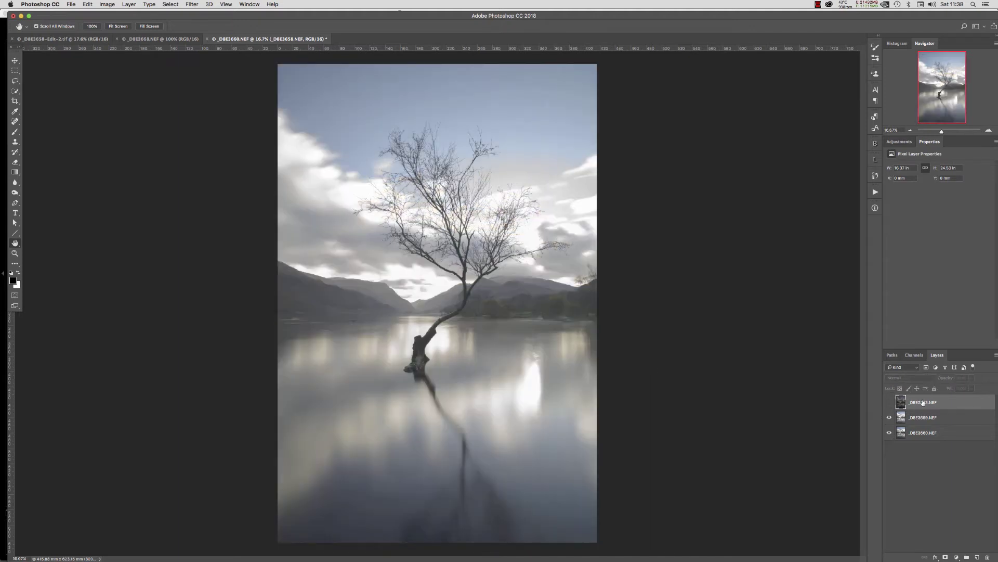
pyautogui.click(917, 419)
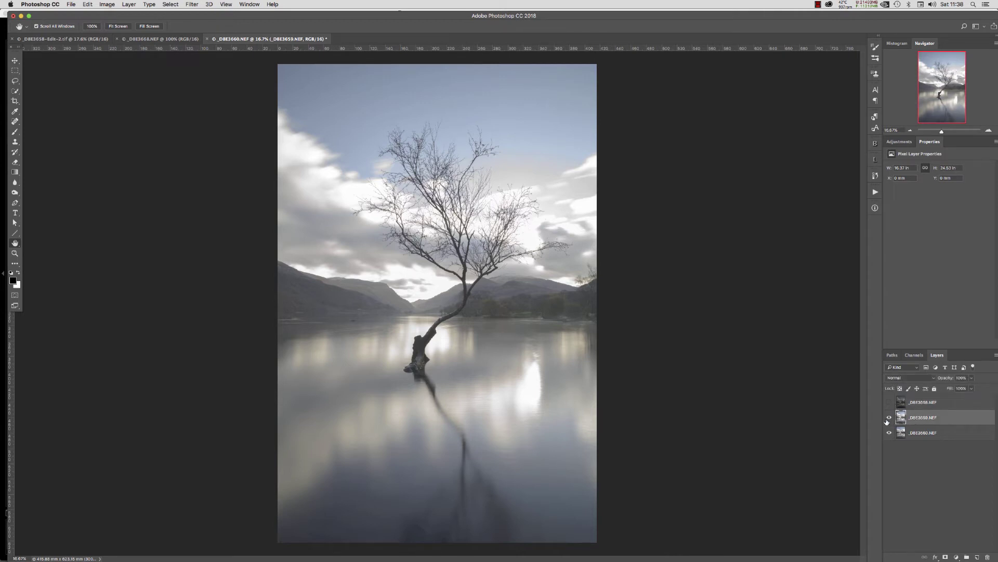
pyautogui.click(946, 556)
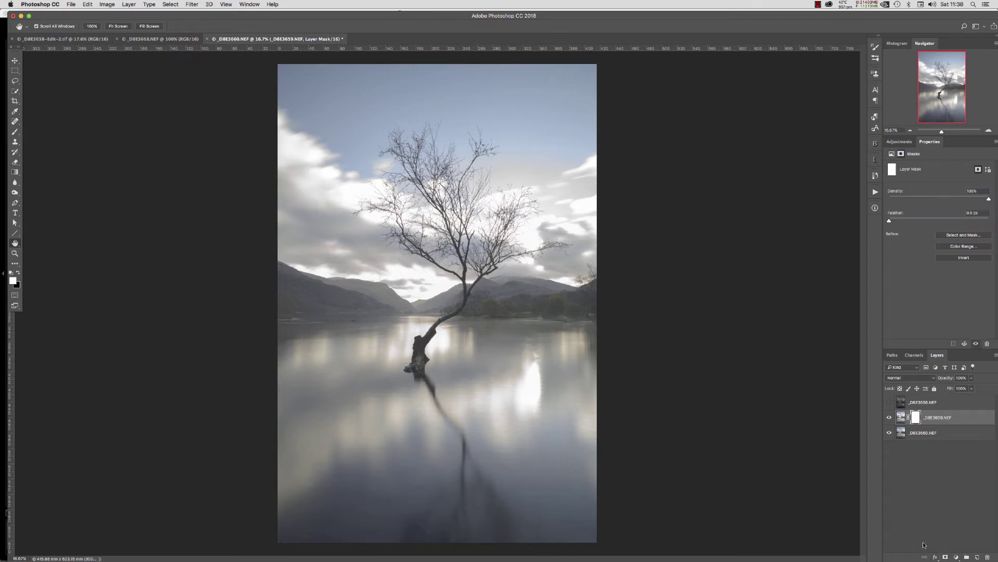
pyautogui.click(889, 417)
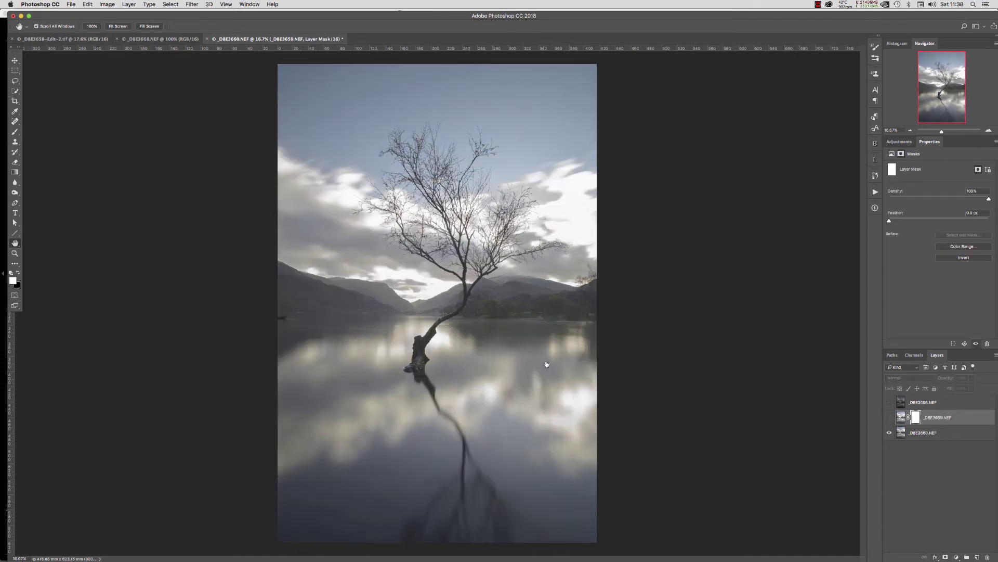
pyautogui.click(889, 417)
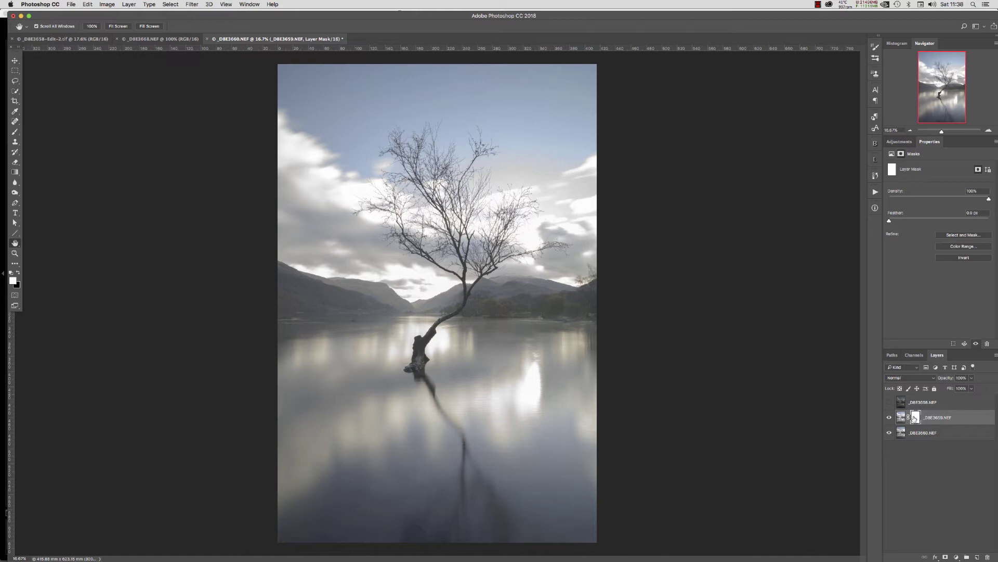
# Paint with a large black brush on the _D8E3659.NEF mask over the blown-out reflection in the water right of the tree.
pyautogui.press('b')
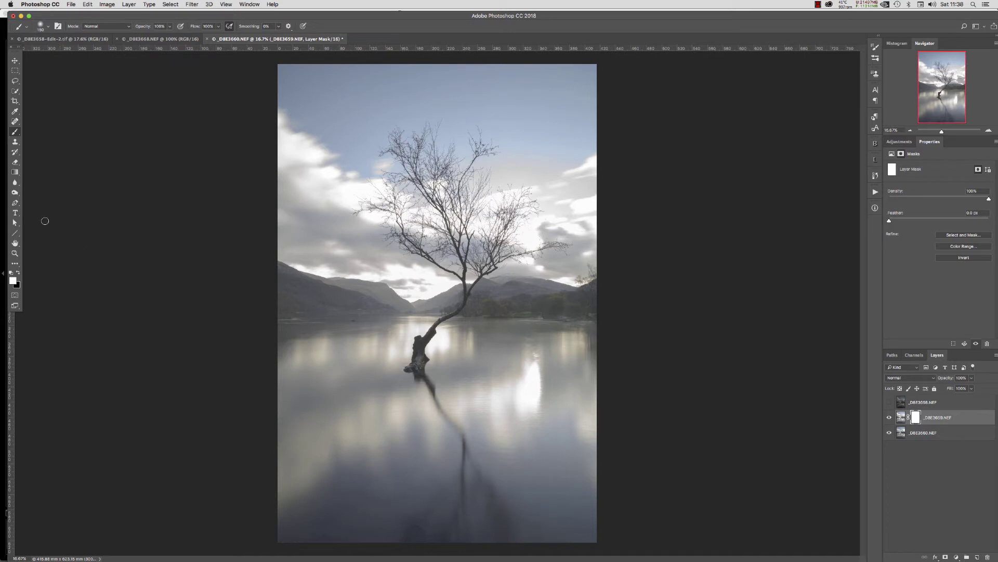
pyautogui.click(18, 273)
pyautogui.press(']')
pyautogui.press(']')
pyautogui.press(']')
pyautogui.press(']')
pyautogui.press(']')
pyautogui.press(']')
pyautogui.press(']')
pyautogui.press(']')
pyautogui.press(']')
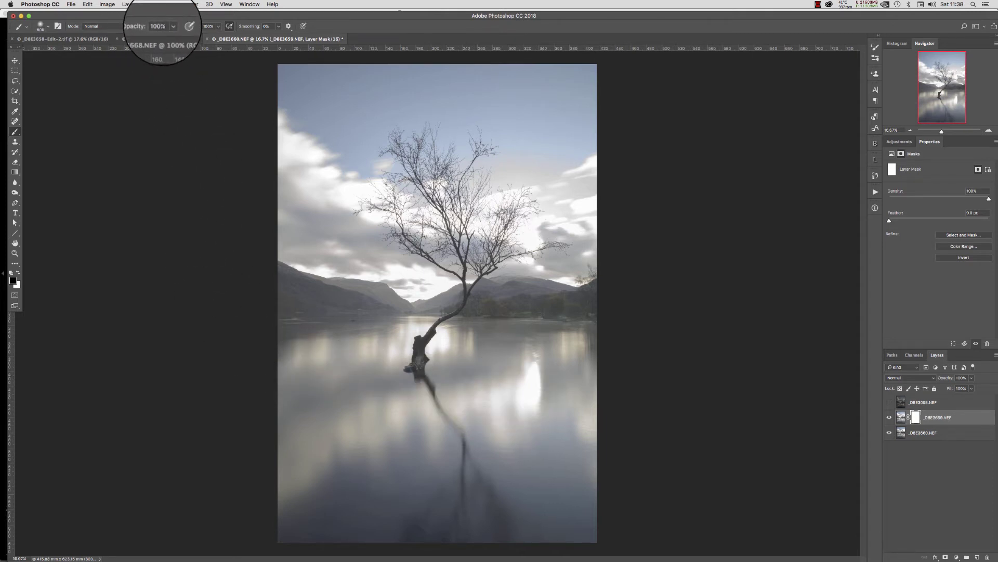
pyautogui.click(44, 27)
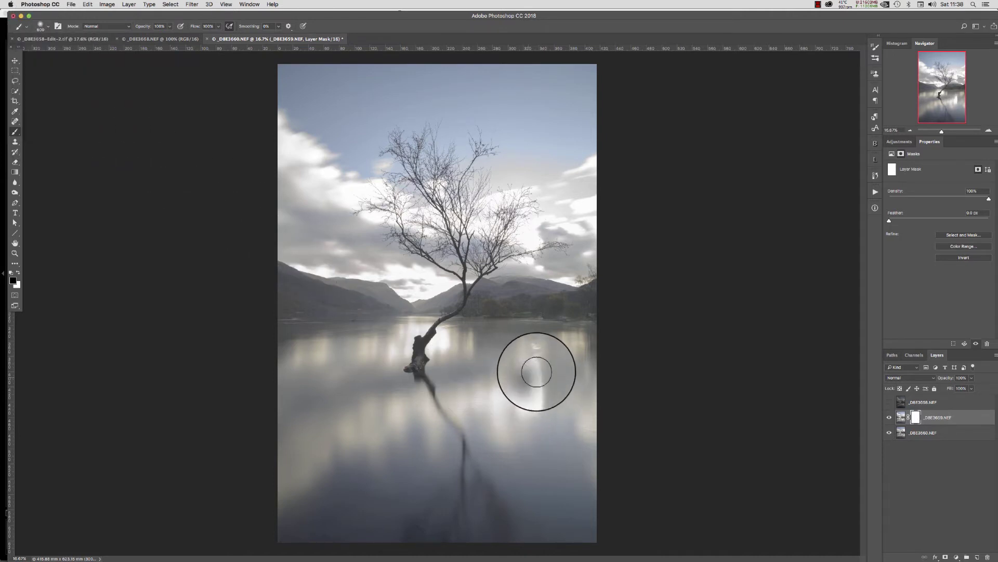
pyautogui.click(535, 374)
pyautogui.moveTo(533, 372)
pyautogui.mouseDown()
pyautogui.moveTo(539, 408)
pyautogui.moveTo(521, 412)
pyautogui.moveTo(509, 396)
pyautogui.moveTo(539, 389)
pyautogui.moveTo(523, 415)
pyautogui.moveTo(550, 413)
pyautogui.moveTo(534, 425)
pyautogui.moveTo(545, 429)
pyautogui.moveTo(524, 411)
pyautogui.moveTo(538, 400)
pyautogui.moveTo(540, 374)
pyautogui.moveTo(532, 384)
pyautogui.moveTo(549, 419)
pyautogui.moveTo(509, 426)
pyautogui.moveTo(494, 415)
pyautogui.moveTo(535, 395)
pyautogui.mouseUp()
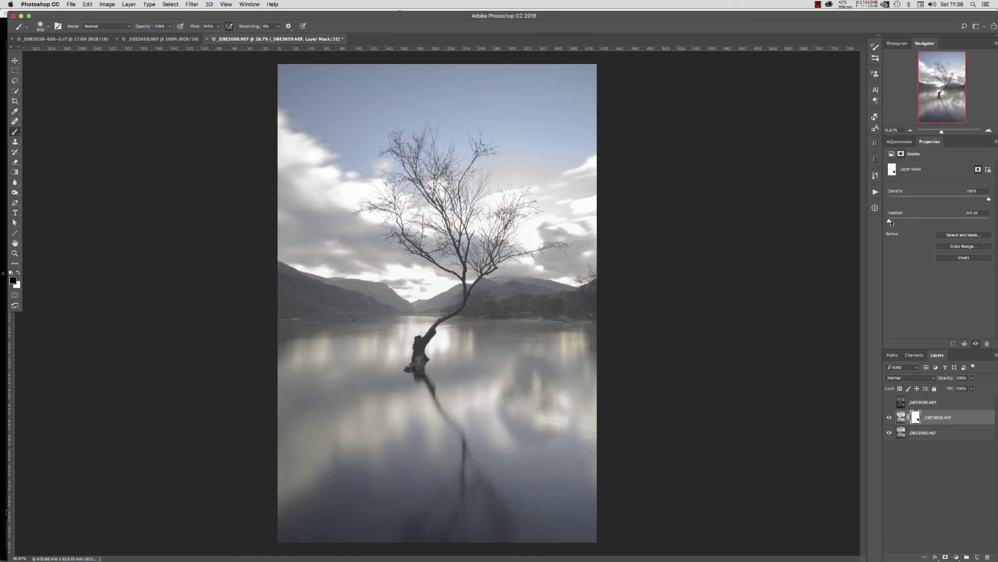
# Feather the _D8E3659.NEF mask by about 175 px and paint out the bright water reflection beside the tree trunk.
pyautogui.moveTo(889, 222); pyautogui.dragTo(892, 224)
pyautogui.moveTo(958, 222); pyautogui.dragTo(969, 221)
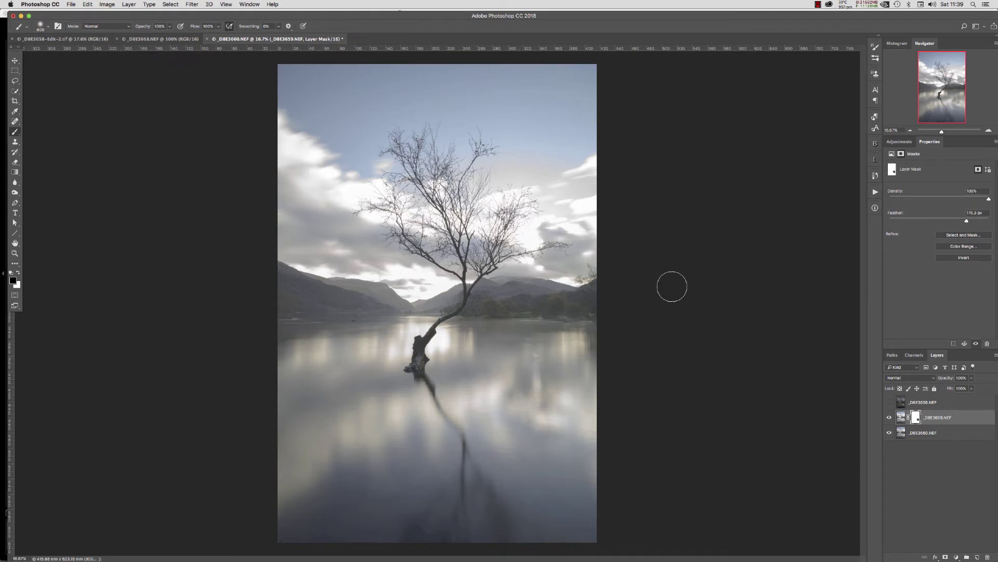
pyautogui.moveTo(439, 339)
pyautogui.mouseDown()
pyautogui.moveTo(423, 338)
pyautogui.moveTo(446, 340)
pyautogui.mouseUp()
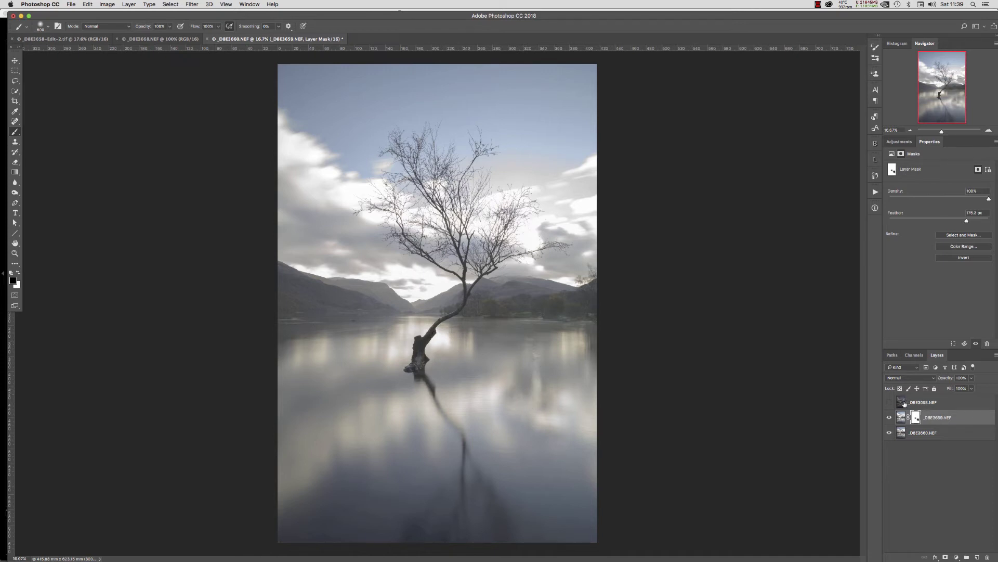
# Show the dark _D8E3658.NEF layer again and add a white layer mask to it.
pyautogui.click(889, 402)
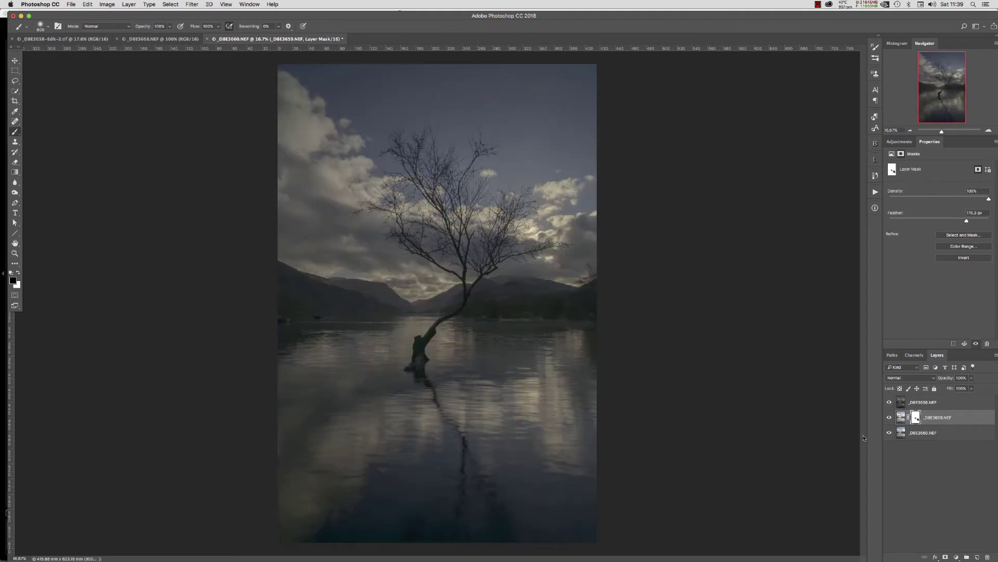
pyautogui.click(918, 404)
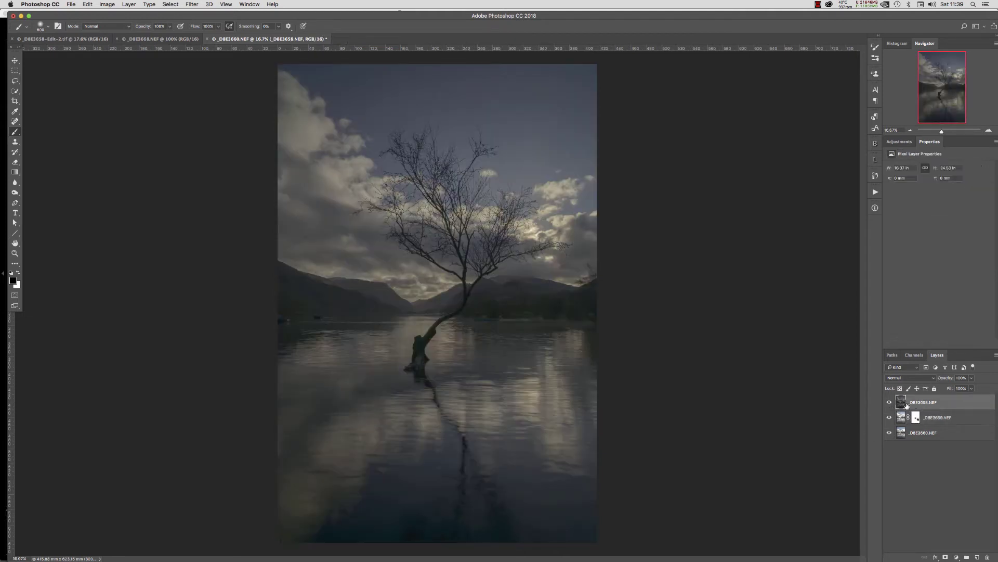
pyautogui.click(946, 557)
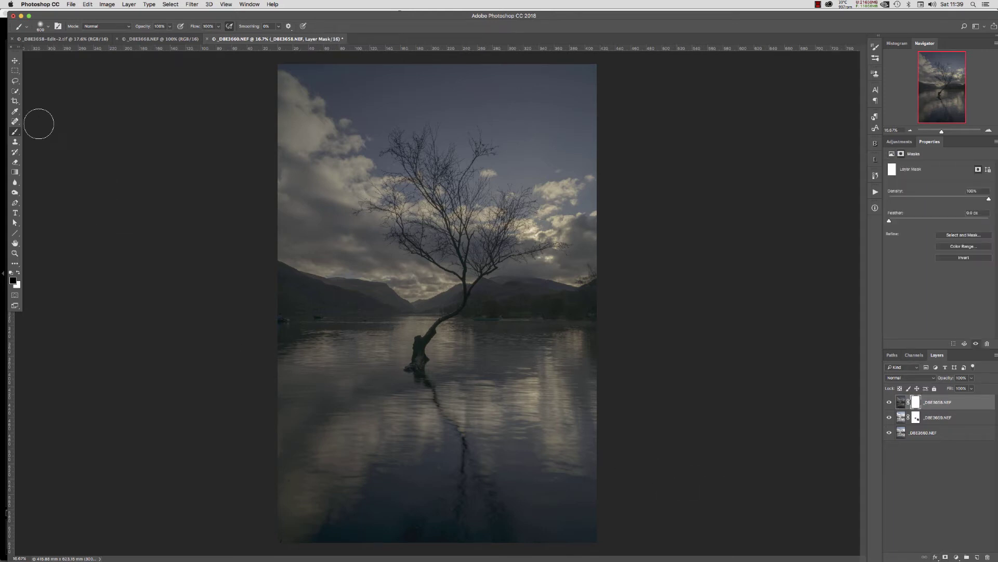
# Fill the dark layer's mask with black at 100% over a rectangular selection from just above the waterline to the image bottom, and deselect.
pyautogui.press('m')
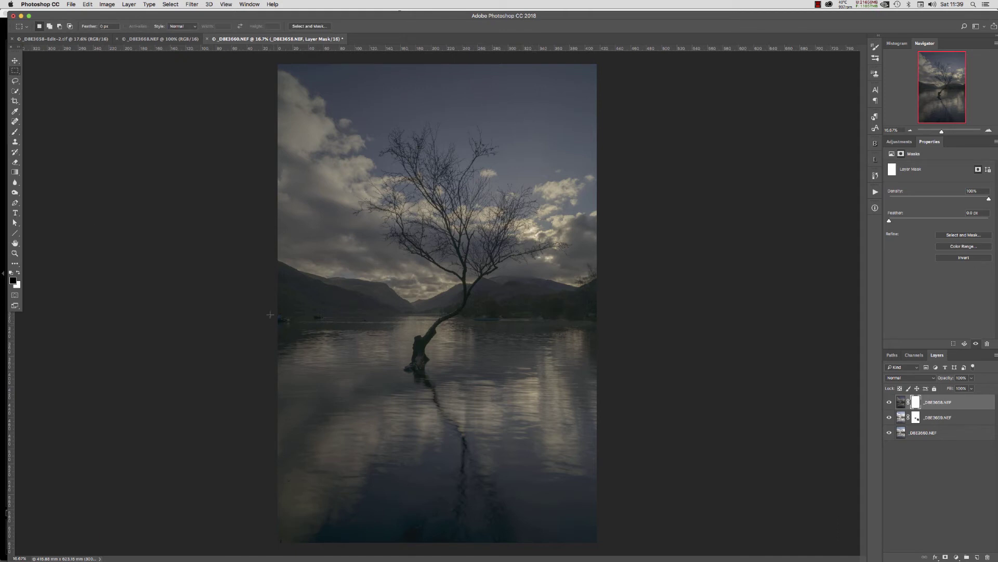
pyautogui.moveTo(268, 305); pyautogui.dragTo(690, 552)
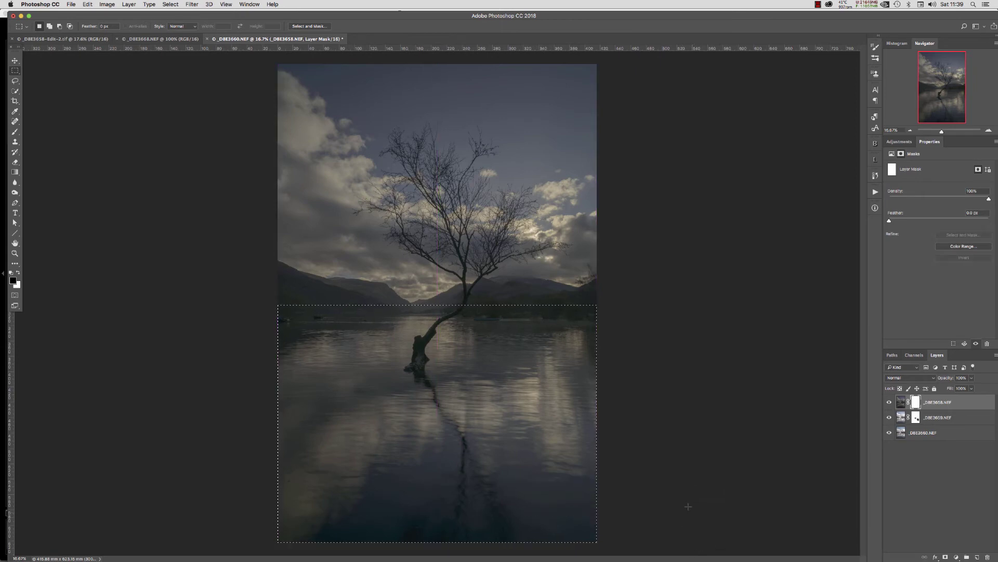
pyautogui.click(87, 5)
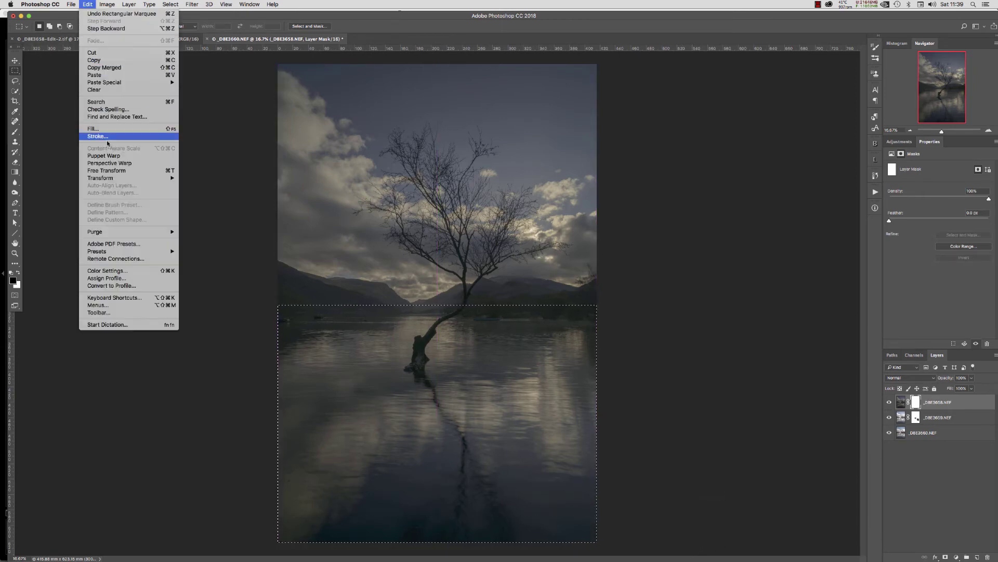
pyautogui.click(104, 128)
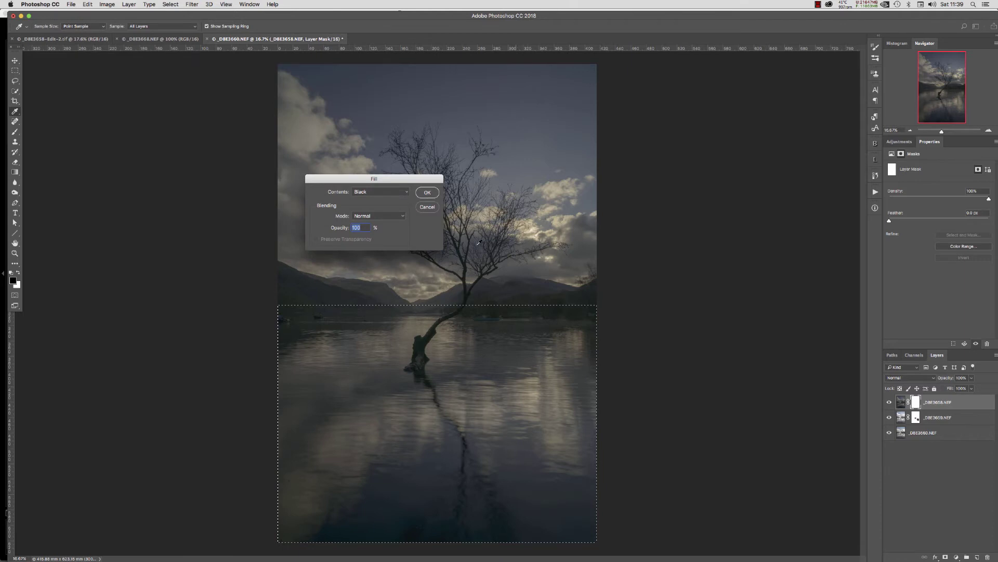
pyautogui.click(426, 194)
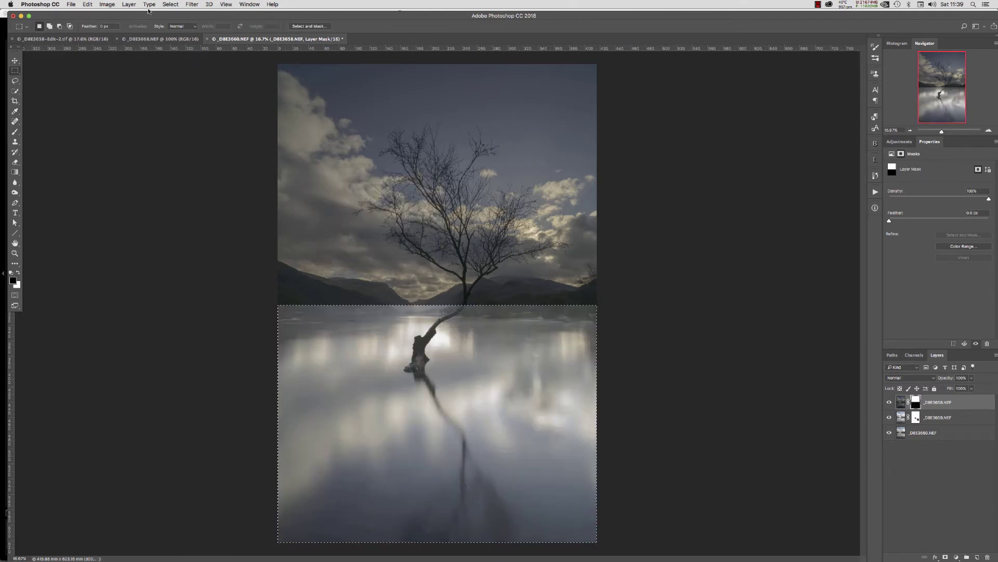
pyautogui.click(170, 5)
pyautogui.click(174, 23)
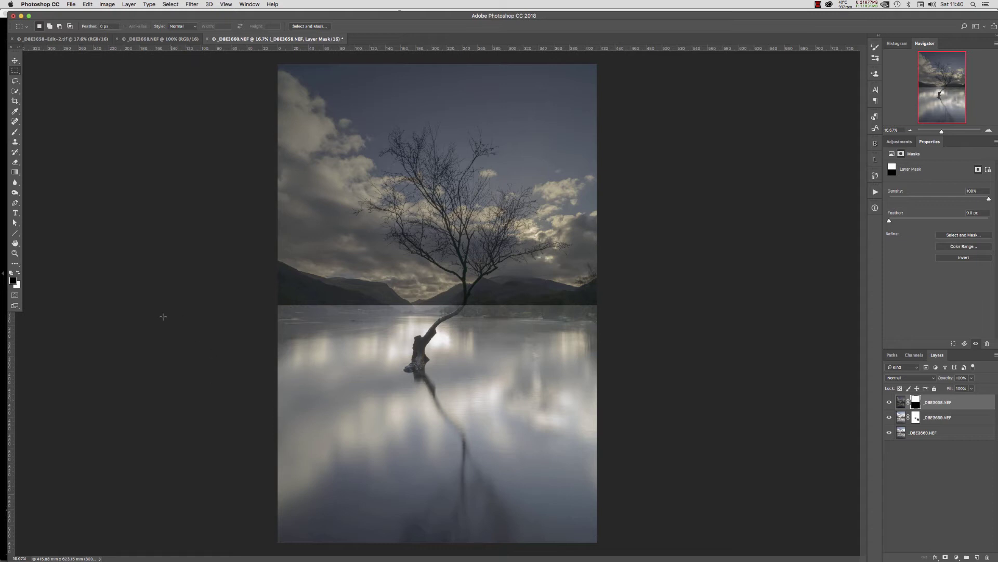
# Paint black along the shoreline and hills on the dark layer's mask, using a smaller brush left of the tree, and feather the mask about 191 px.
pyautogui.click(15, 132)
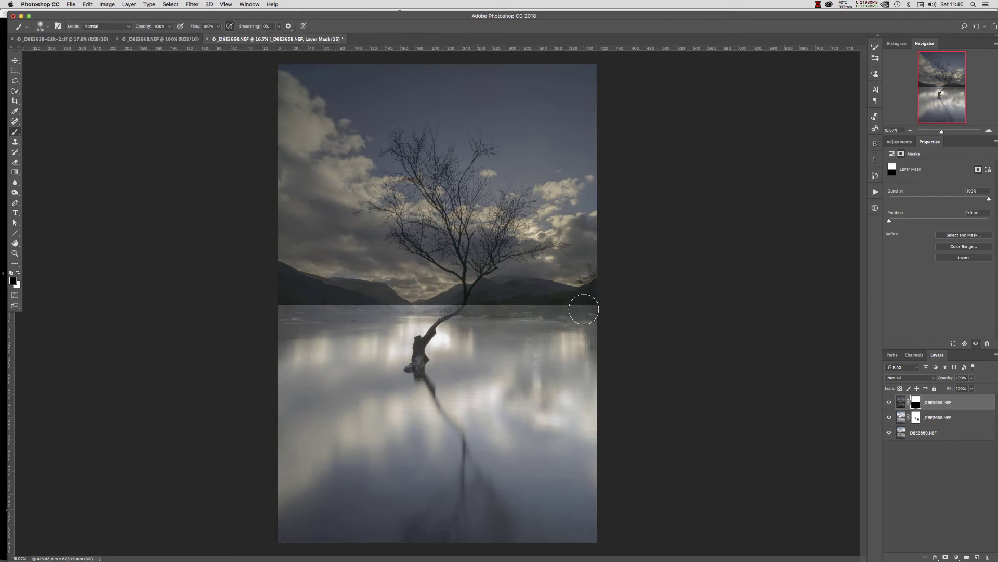
pyautogui.moveTo(582, 305); pyautogui.dragTo(455, 312)
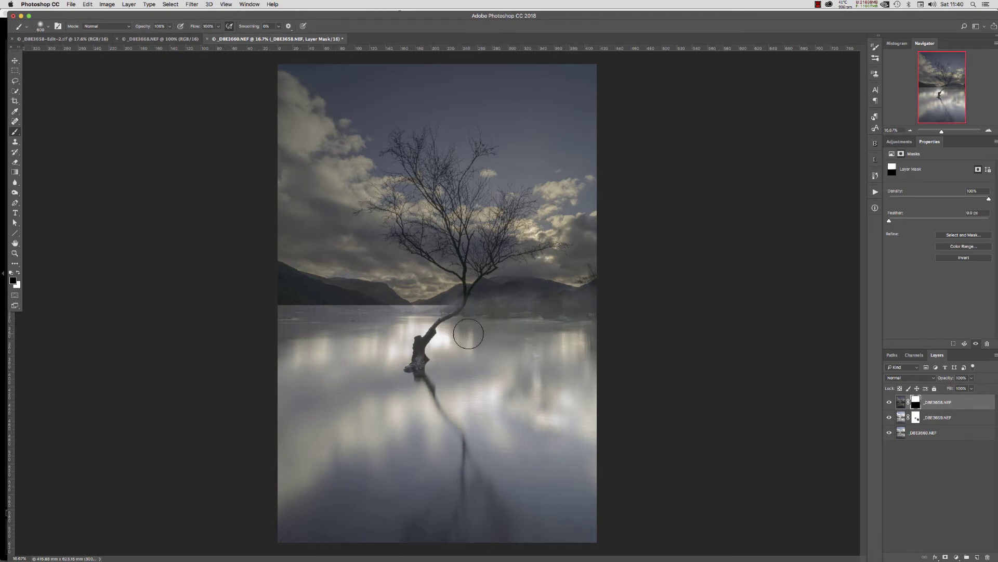
pyautogui.press('[')
pyautogui.press('[')
pyautogui.press('[')
pyautogui.press('[')
pyautogui.press('[')
pyautogui.press('[')
pyautogui.press('[')
pyautogui.moveTo(455, 308)
pyautogui.mouseDown()
pyautogui.moveTo(270, 302)
pyautogui.moveTo(282, 293)
pyautogui.moveTo(275, 289)
pyautogui.moveTo(392, 302)
pyautogui.moveTo(320, 305)
pyautogui.mouseUp()
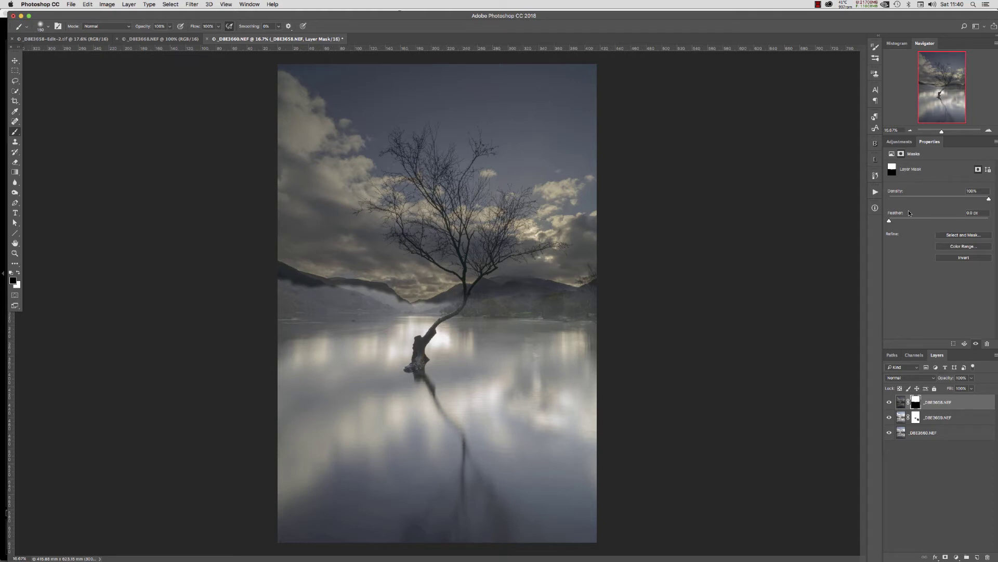
pyautogui.moveTo(889, 221); pyautogui.dragTo(960, 225)
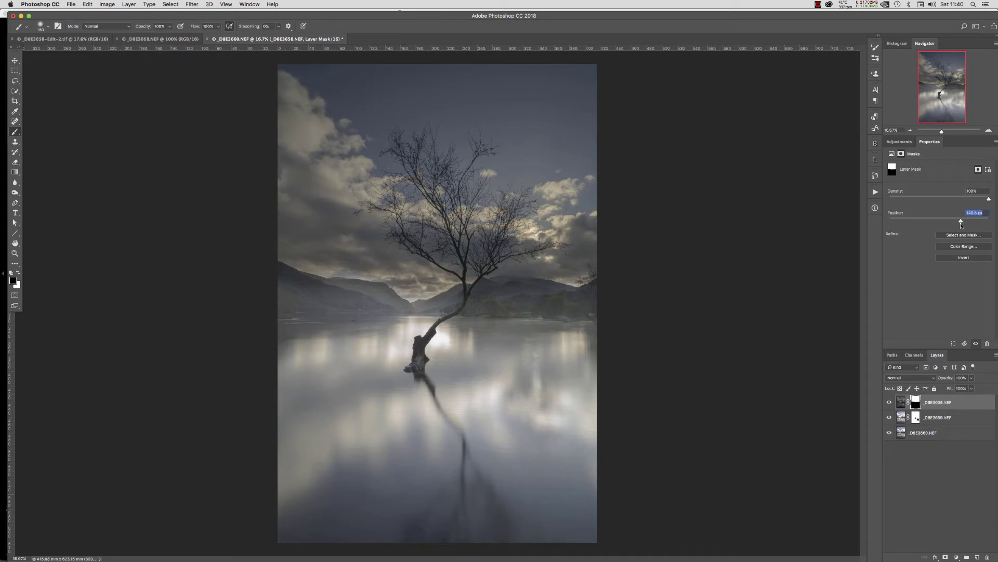
pyautogui.moveTo(962, 226); pyautogui.dragTo(970, 225)
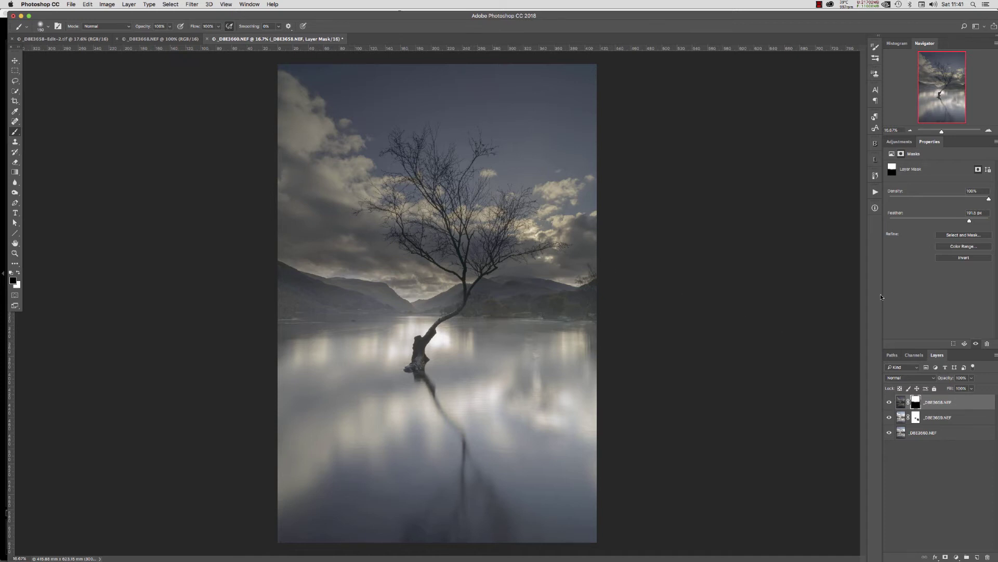
# Add a Levels adjustment clipped to the dark _D8E3658.NEF layer and raise its midtones to about 1.39.
pyautogui.click(895, 144)
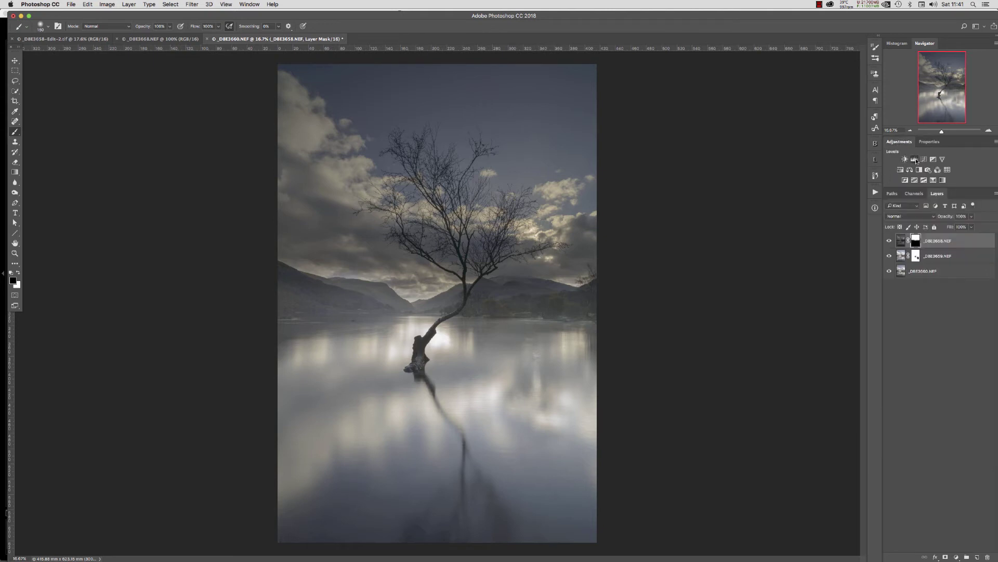
pyautogui.click(914, 159)
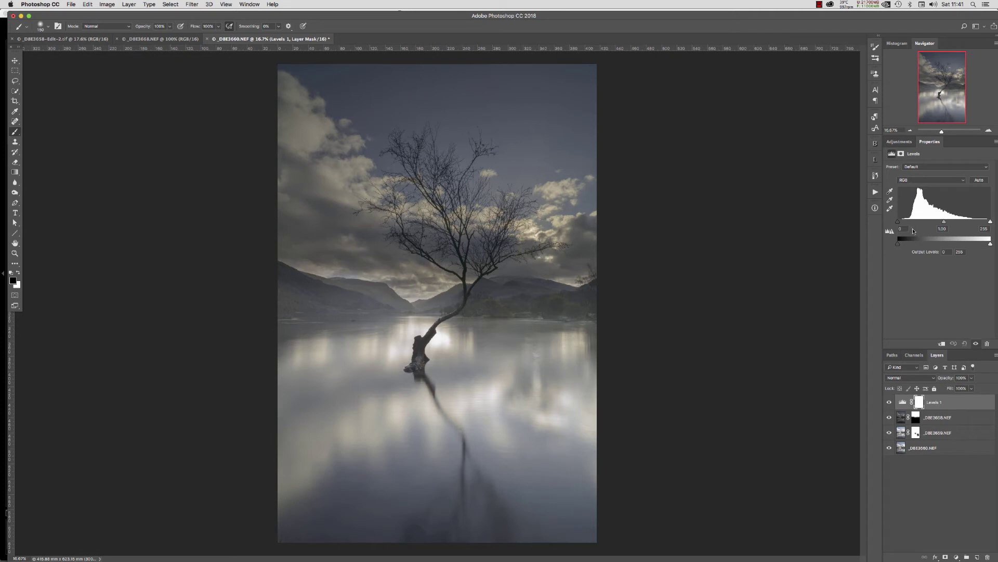
pyautogui.keyDown('alt'); pyautogui.click(945, 407); pyautogui.keyUp('alt')
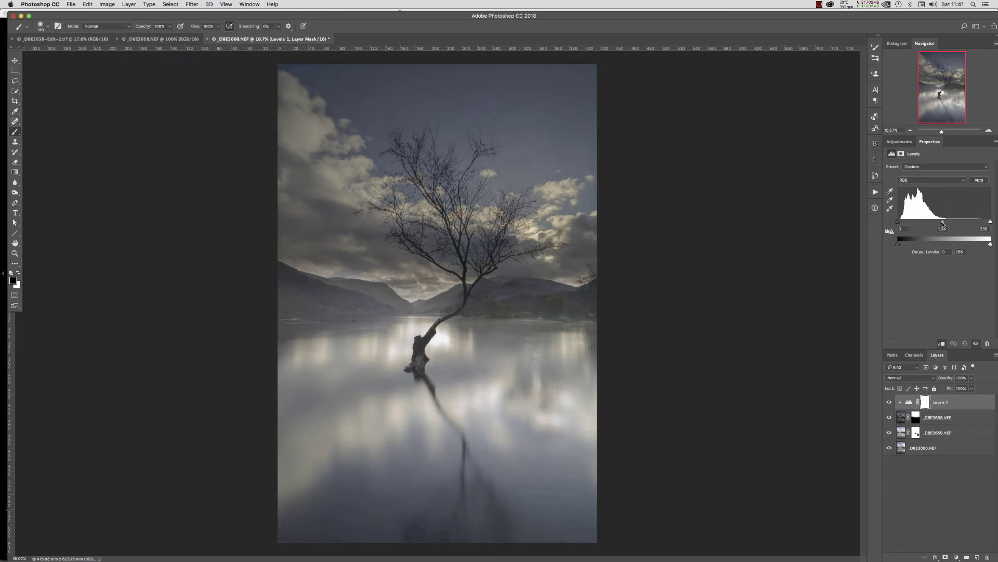
pyautogui.moveTo(943, 225); pyautogui.dragTo(930, 226)
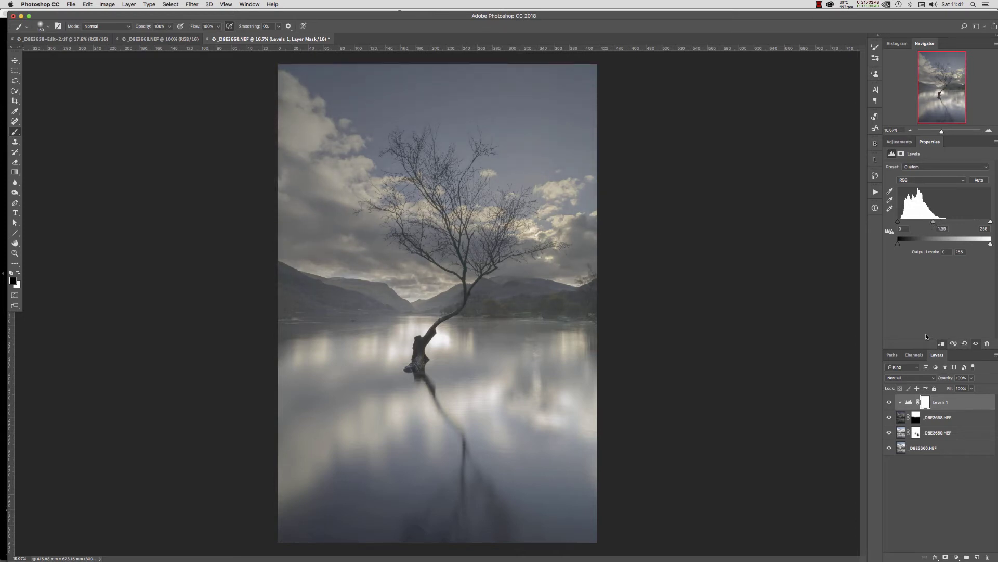
# Inspect the blend around the trunk, branches and sky at 100%, and return to the full image view.
pyautogui.click(15, 253)
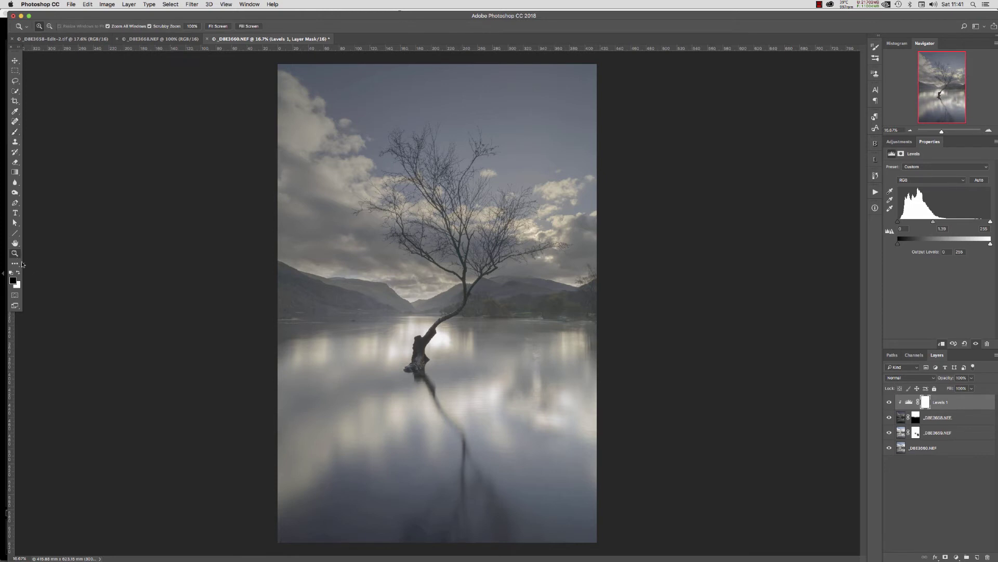
pyautogui.press('super+1')
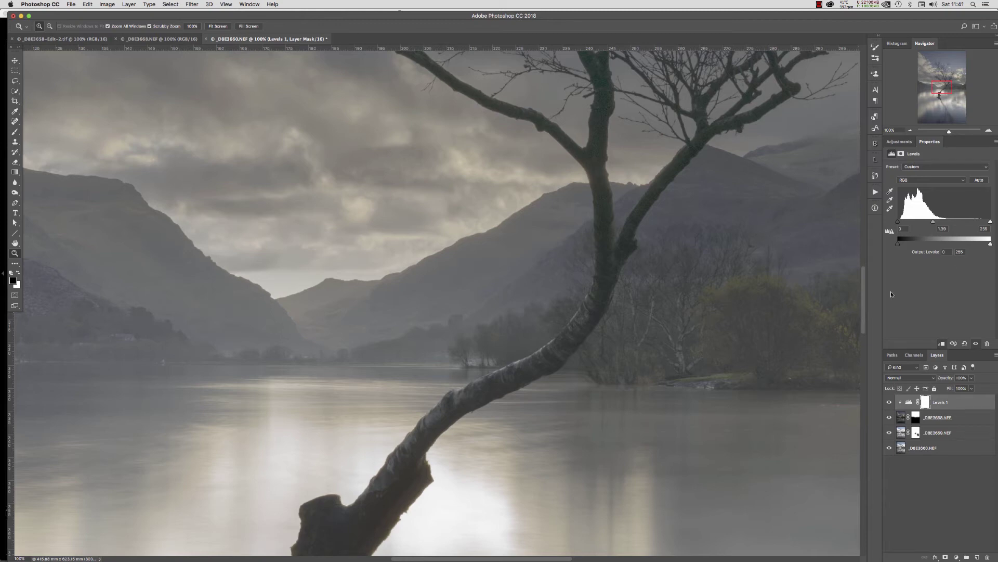
pyautogui.moveTo(863, 295); pyautogui.dragTo(846, 190)
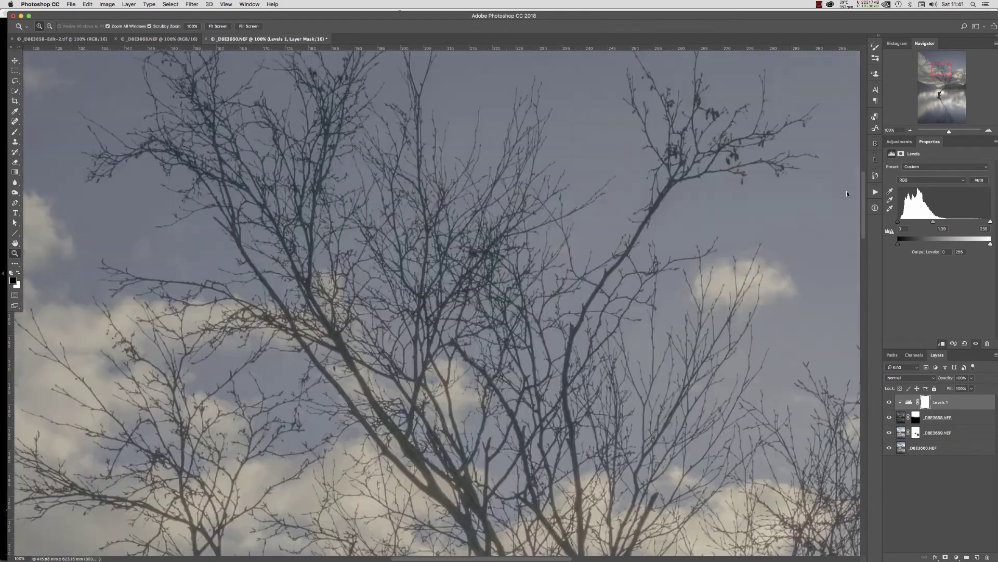
pyautogui.scroll(4, 847, 190)
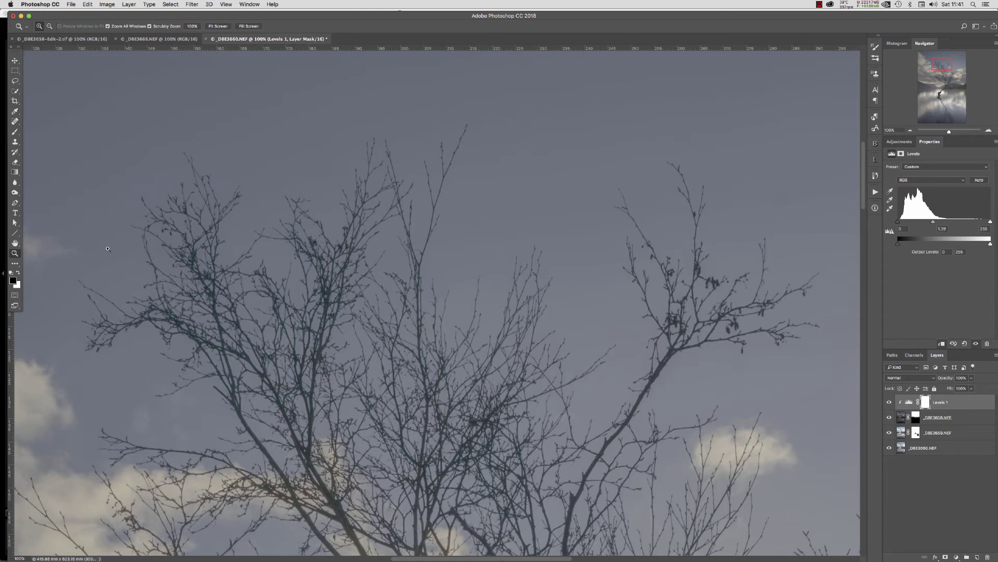
pyautogui.doubleClick(15, 243)
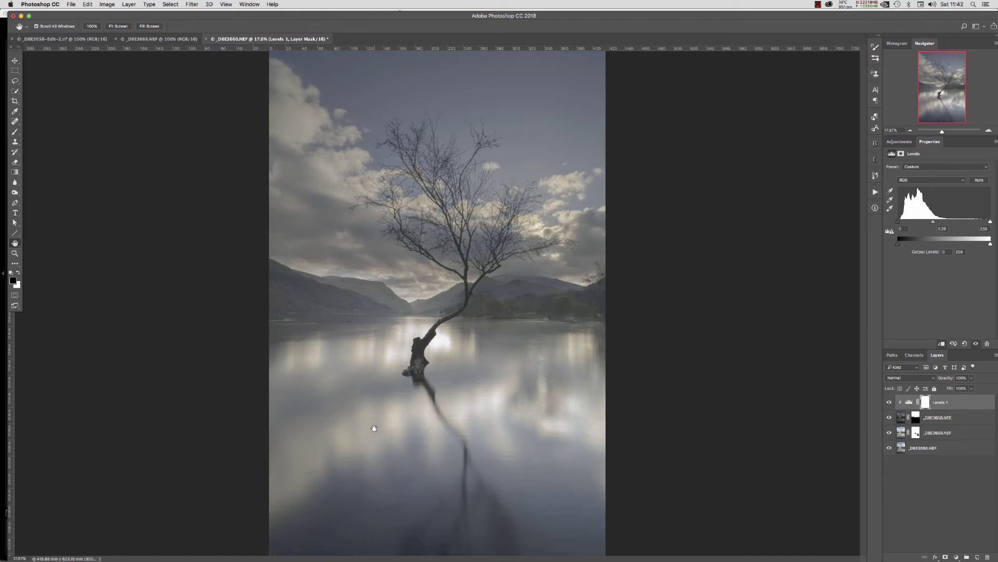
# Add a Color Lookup adjustment on top of the layers using the DropBlues.3DL table.
pyautogui.click(895, 142)
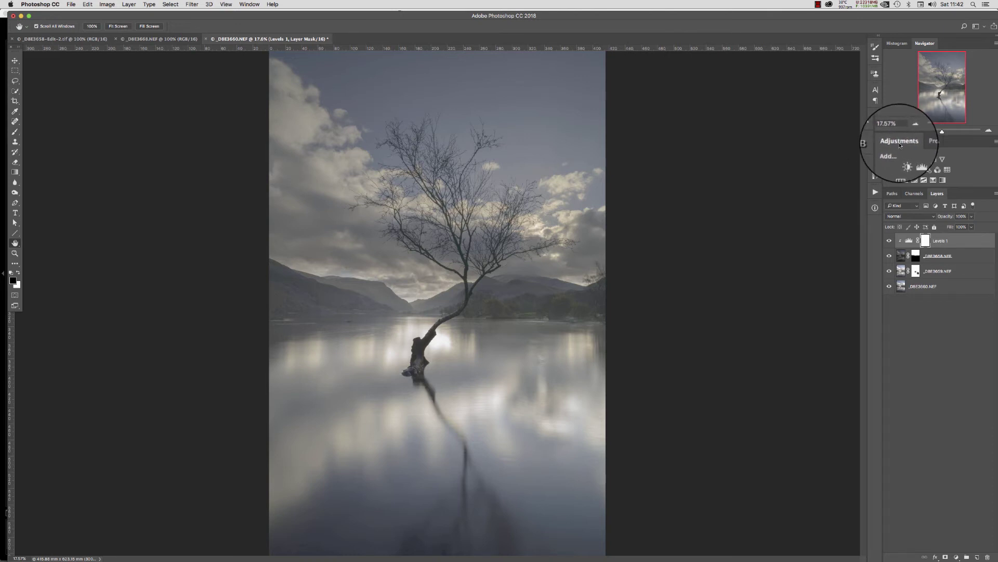
pyautogui.click(948, 170)
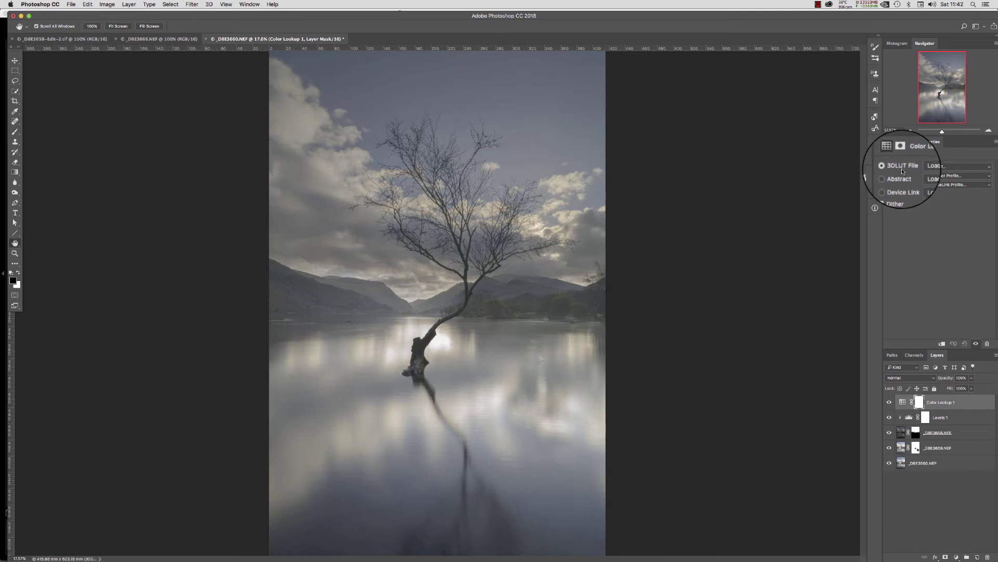
pyautogui.click(927, 166)
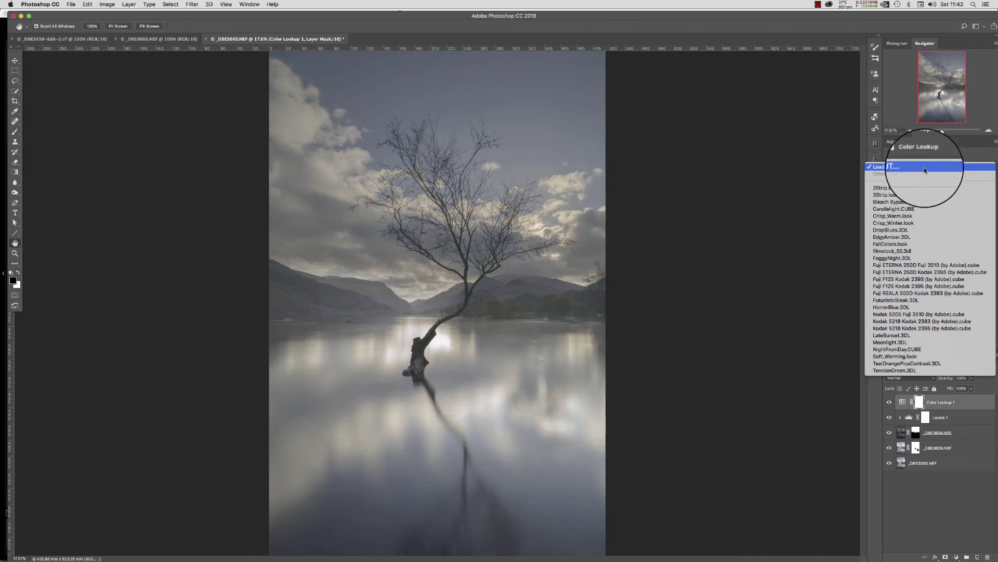
pyautogui.click(907, 231)
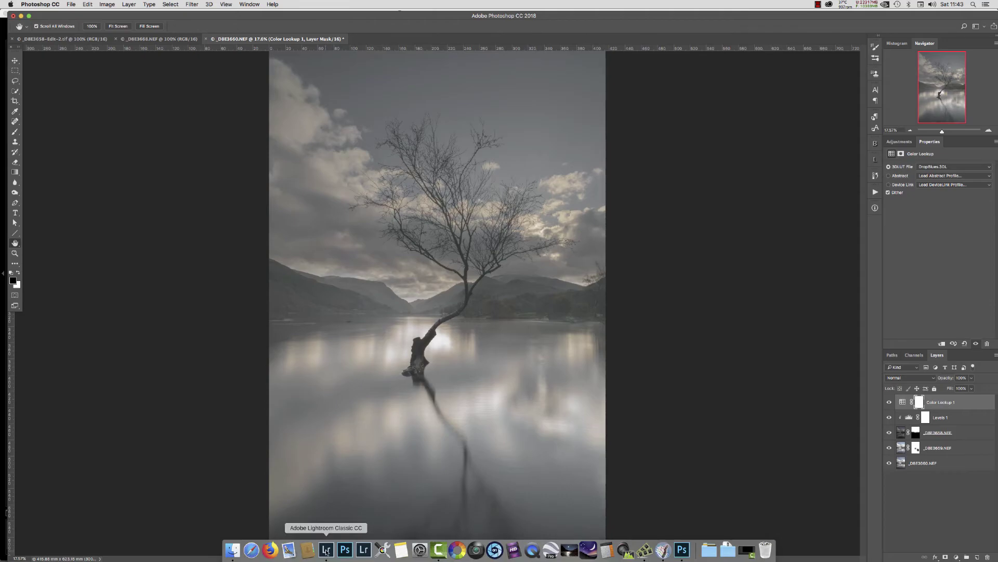
# Switch to Lightroom Classic and send the exposure with the bright sun reflection and sharp shoreline to Photoshop for editing.
pyautogui.click(326, 550)
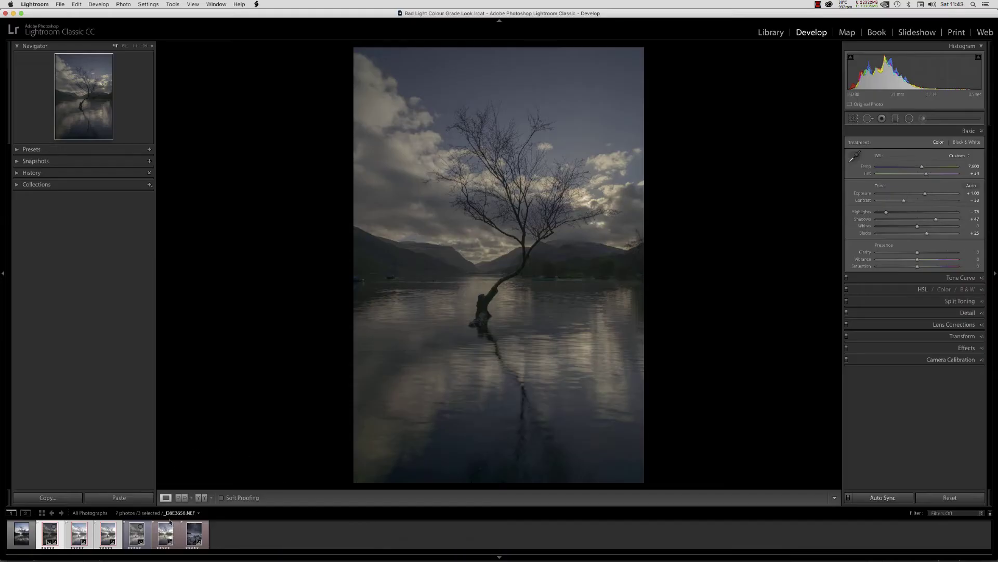
pyautogui.click(165, 537)
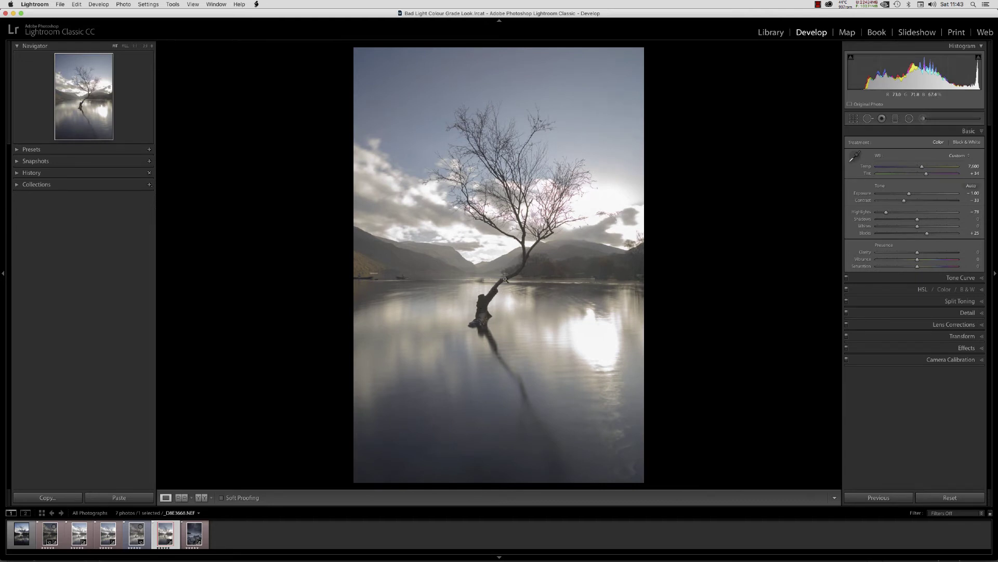
pyautogui.rightClick(506, 279)
pyautogui.moveTo(522, 281)
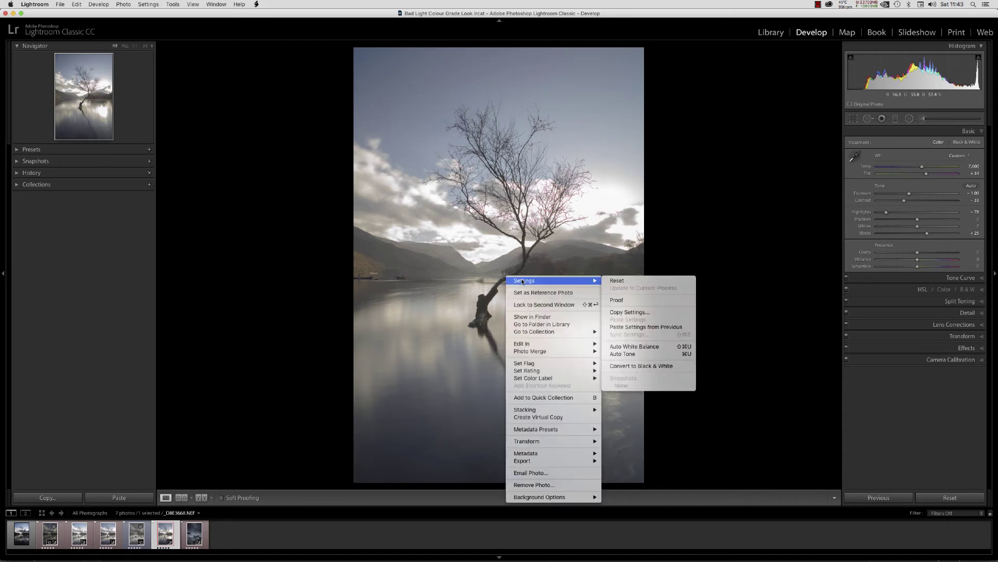
pyautogui.moveTo(524, 344)
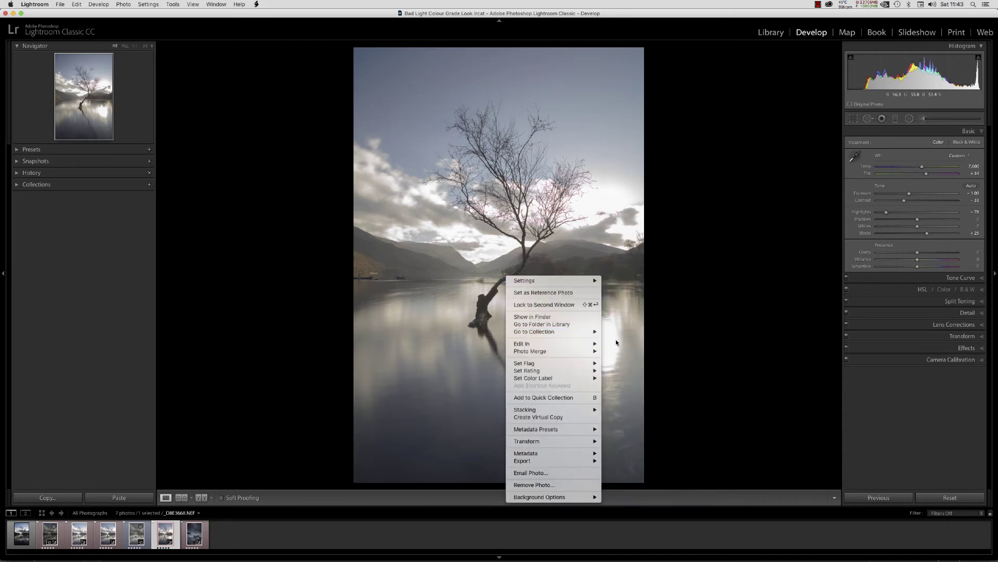
pyautogui.click(612, 344)
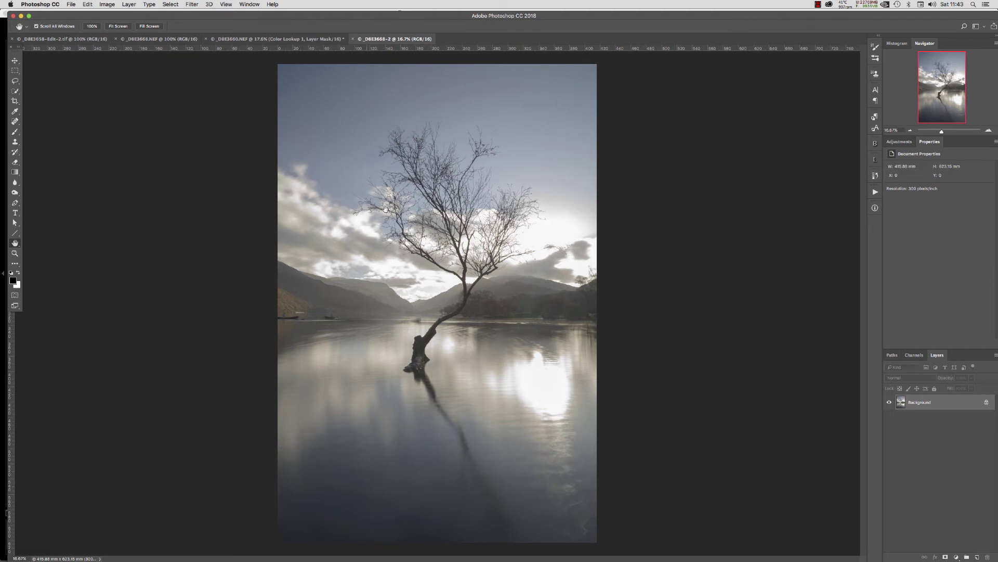
# Copy the newly opened exposure into the blend document, directly above the _D8E3659.NEF layer and aligned with the canvas.
pyautogui.click(232, 40)
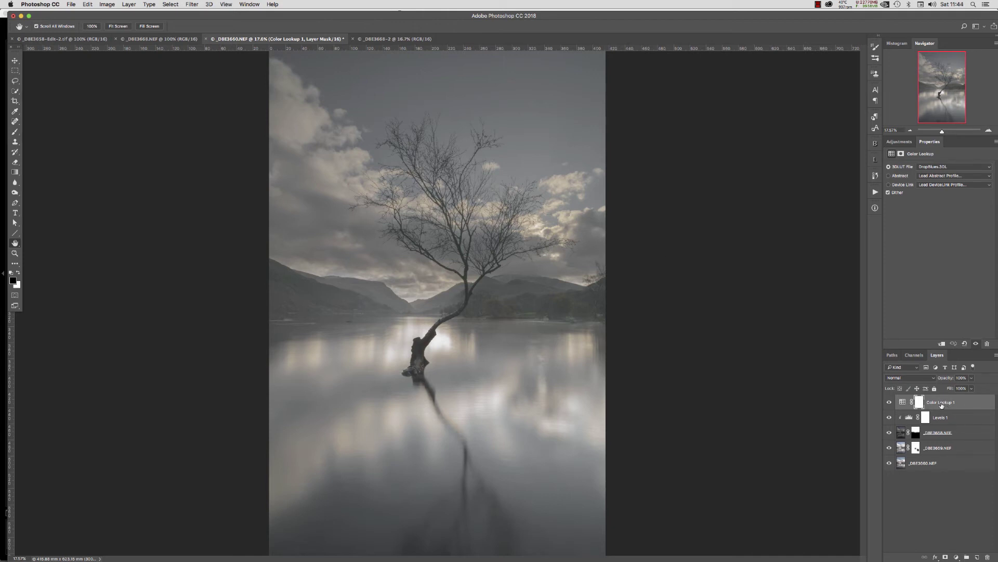
pyautogui.click(933, 449)
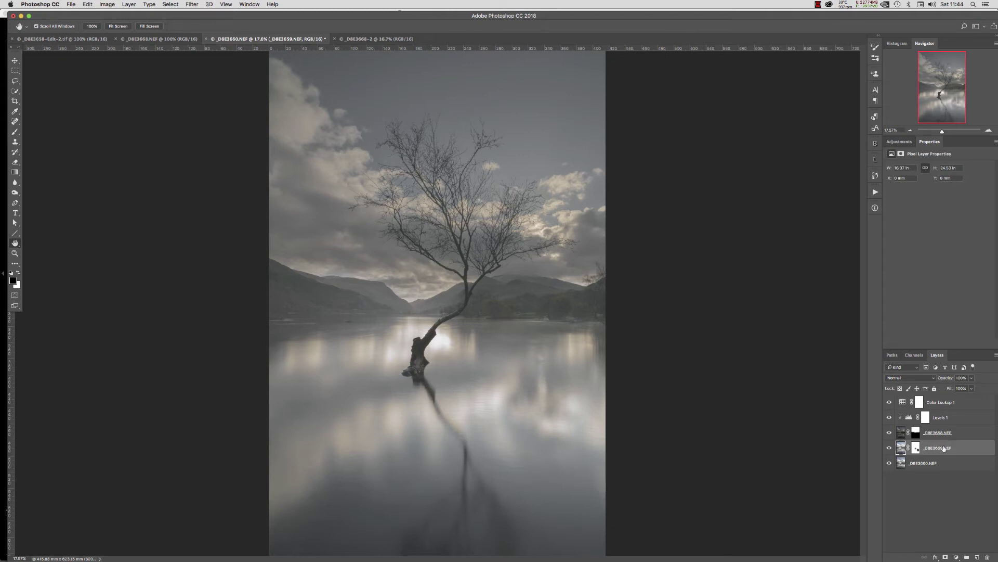
pyautogui.click(356, 39)
pyautogui.click(16, 61)
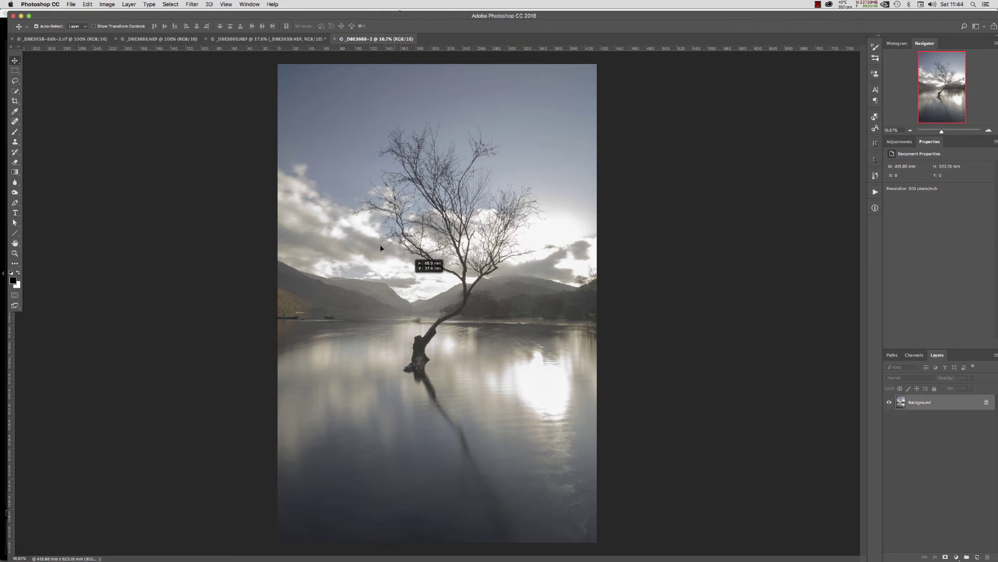
pyautogui.click(277, 39)
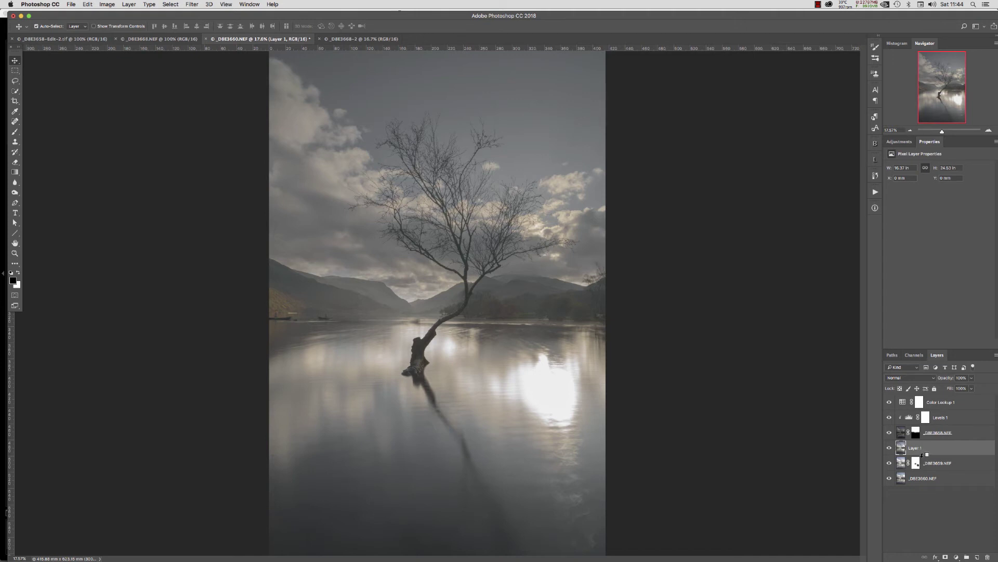
# Hide Layer 1 with a black mask, paint white over the water beside the trunk's base, and feather the mask about 174 px.
pyautogui.keyDown('alt'); pyautogui.click(945, 556); pyautogui.keyUp('alt')
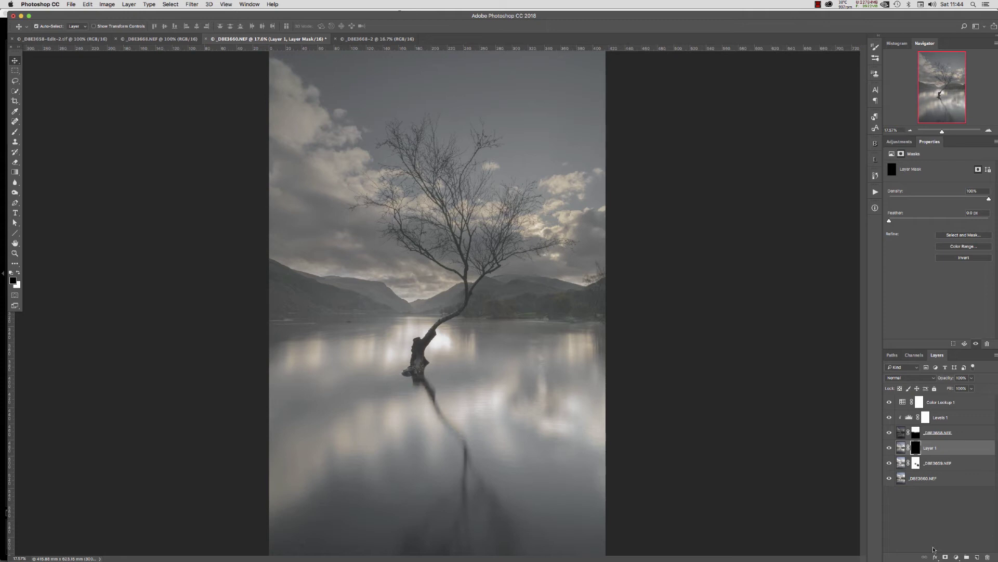
pyautogui.press('b')
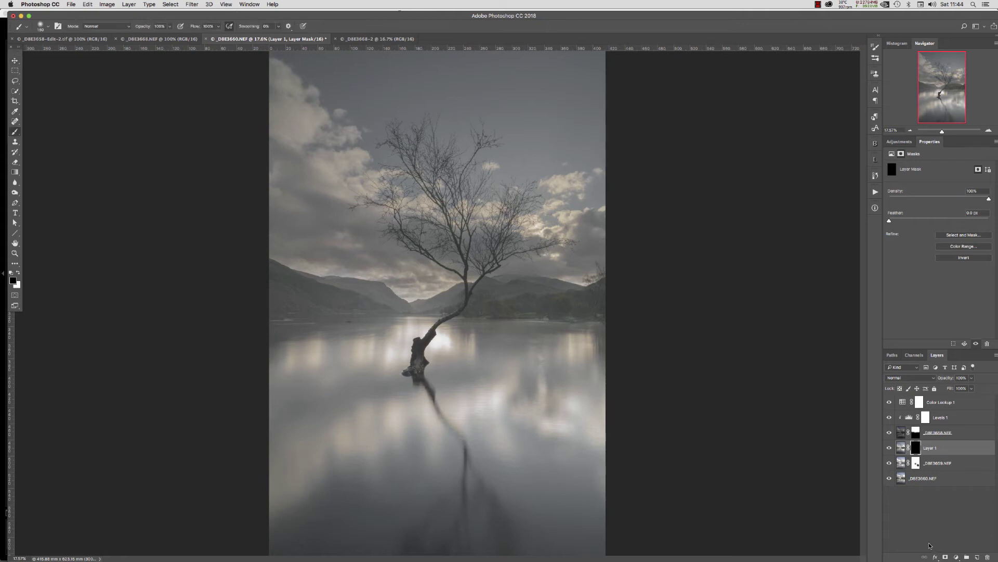
pyautogui.click(19, 273)
pyautogui.moveTo(446, 345); pyautogui.dragTo(434, 337)
pyautogui.moveTo(448, 345); pyautogui.dragTo(446, 345)
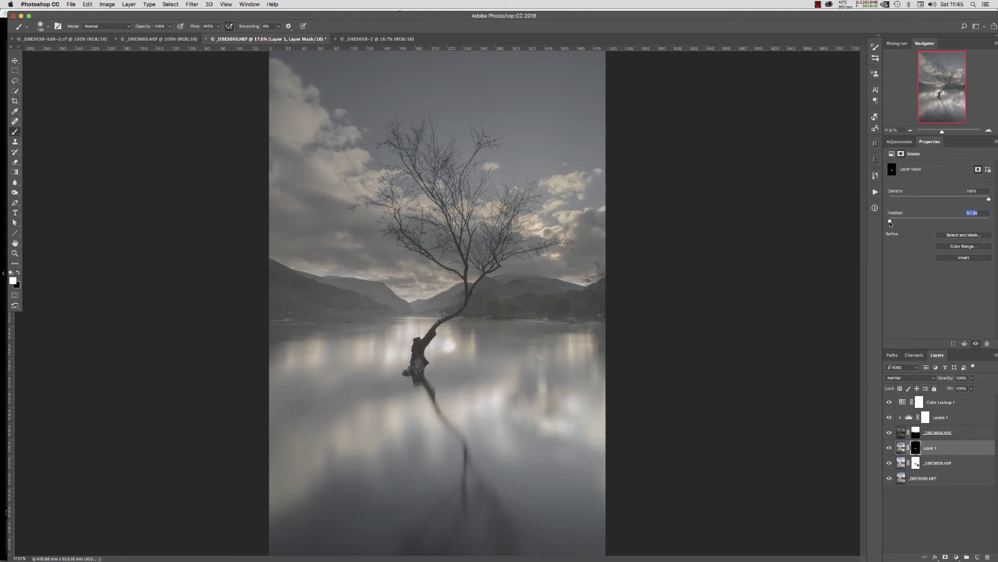
pyautogui.moveTo(891, 222); pyautogui.dragTo(928, 223)
pyautogui.moveTo(970, 225)
pyautogui.mouseDown()
pyautogui.moveTo(981, 225)
pyautogui.moveTo(967, 225)
pyautogui.mouseUp()
# Inspect the right shoreline at 100%, comparing it with the upper layers hidden and with Layer 1's mask disabled.
pyautogui.click(15, 253)
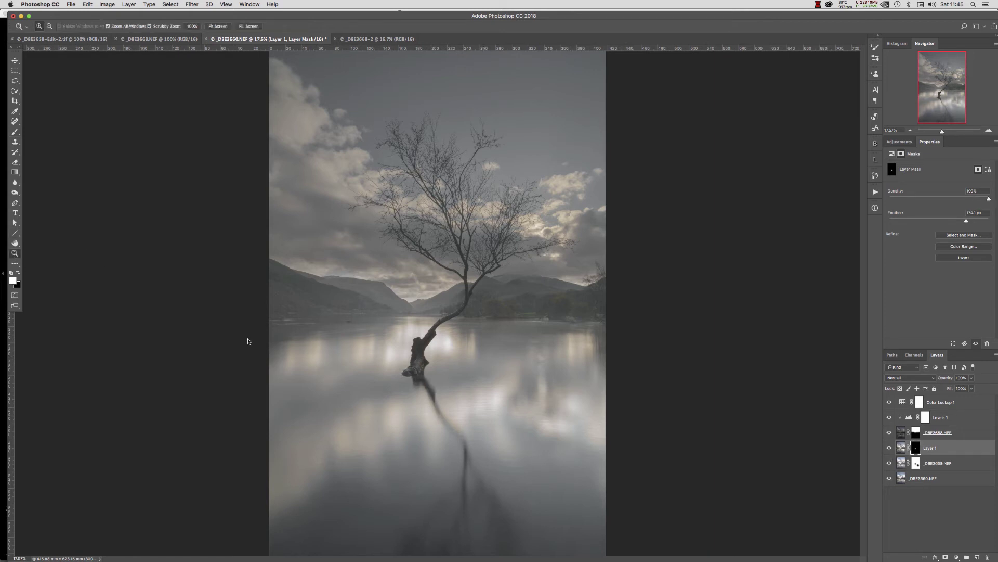
pyautogui.press('super+1')
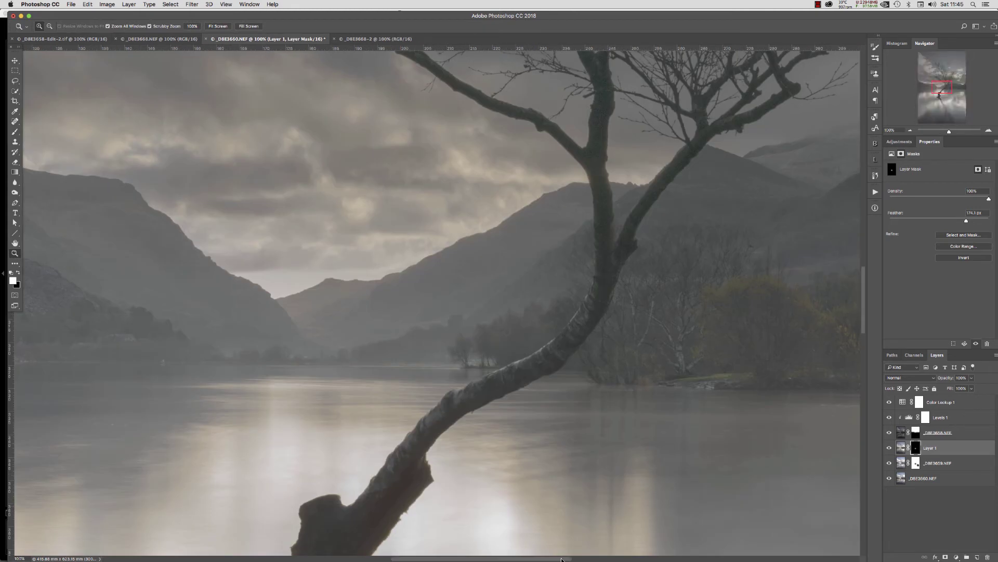
pyautogui.moveTo(562, 559); pyautogui.dragTo(718, 559)
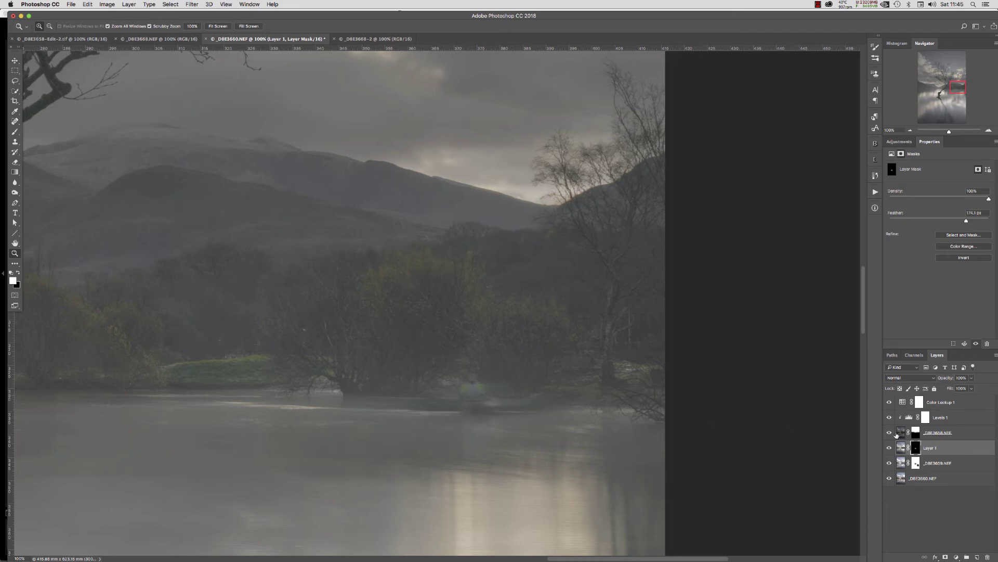
pyautogui.moveTo(889, 435); pyautogui.dragTo(890, 402)
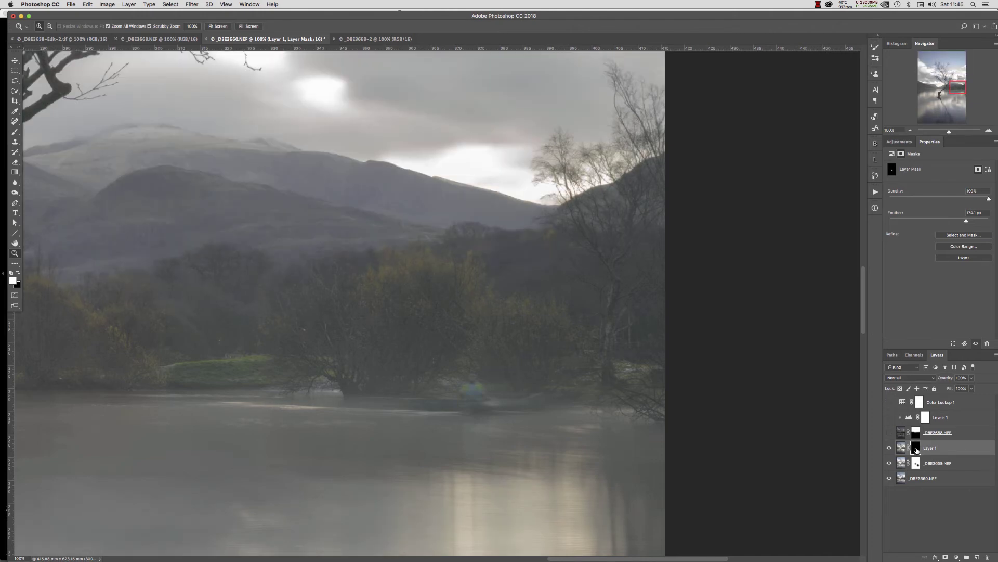
pyautogui.keyDown('shift'); pyautogui.click(915, 448); pyautogui.keyUp('shift')
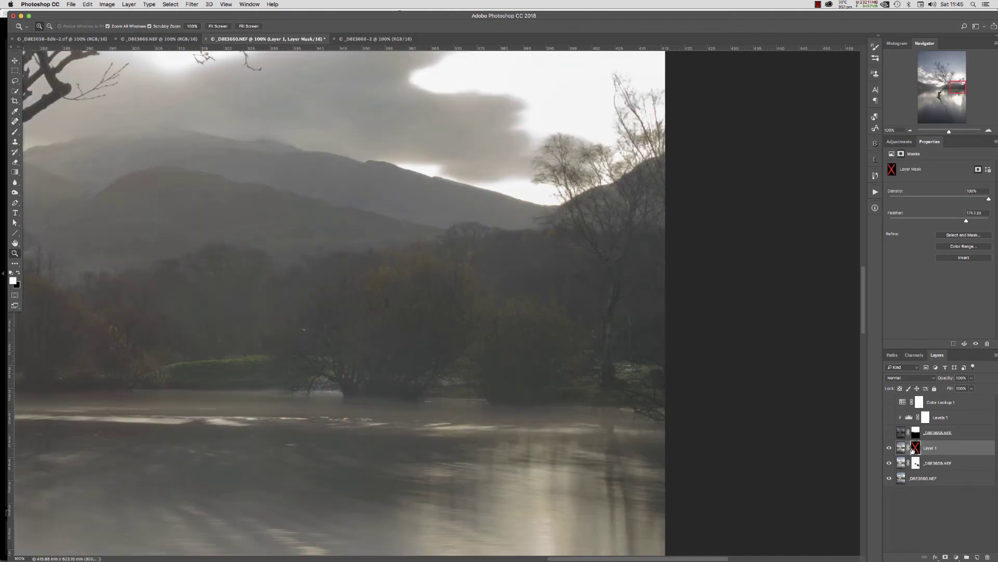
pyautogui.click(889, 402)
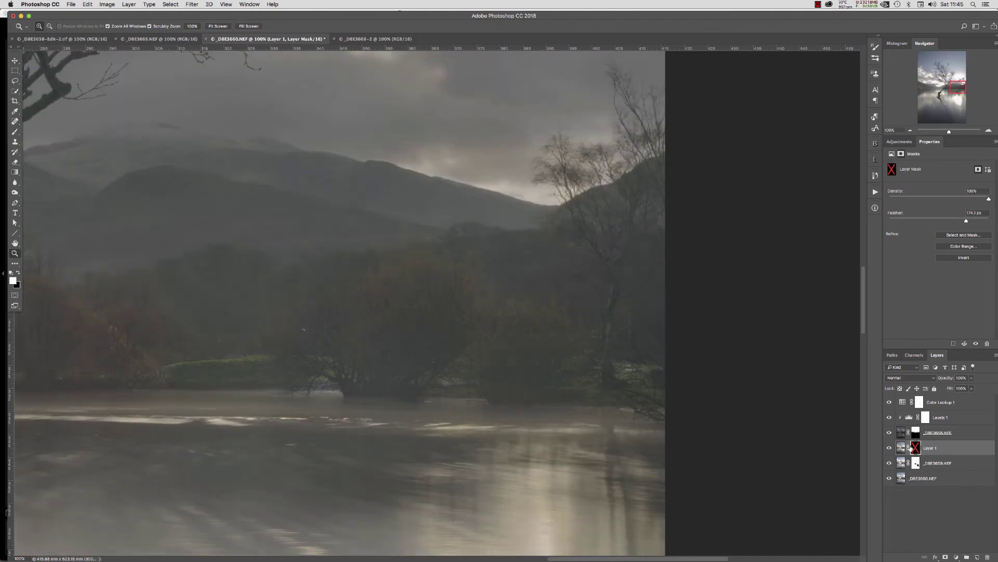
pyautogui.keyDown('shift'); pyautogui.click(915, 447); pyautogui.keyUp('shift')
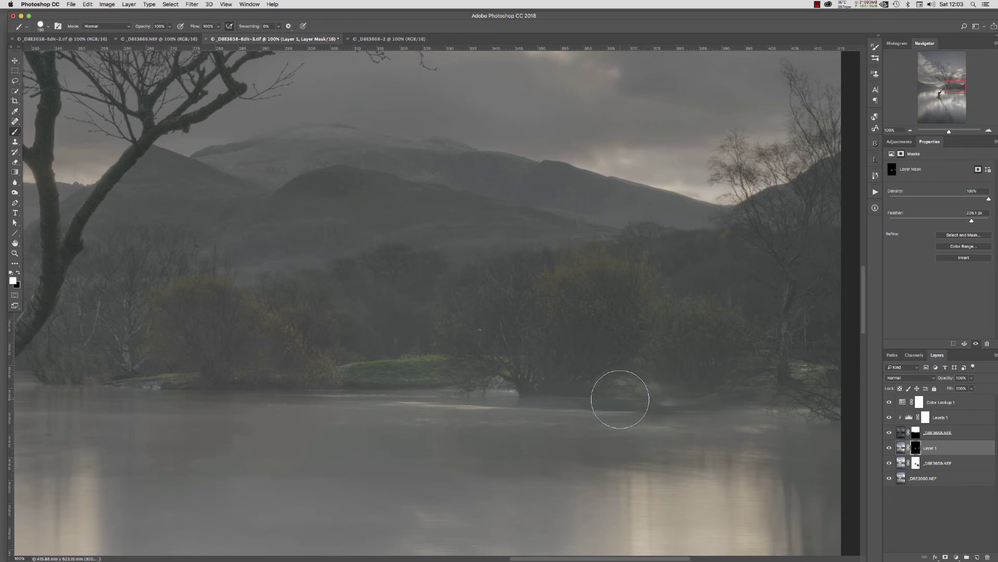
# Touch up Layer 1's mask at the far shoreline, and duplicate the layer with a fresh black mask replacing the copied one.
pyautogui.moveTo(674, 396)
pyautogui.mouseDown()
pyautogui.moveTo(611, 395)
pyautogui.moveTo(663, 399)
pyautogui.mouseUp()
pyautogui.moveTo(930, 447); pyautogui.dragTo(976, 556)
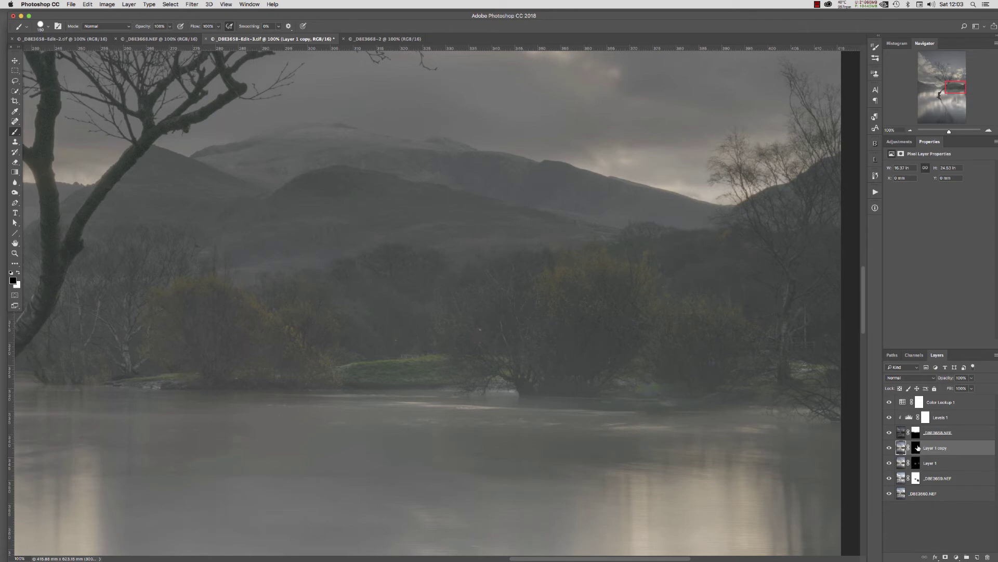
pyautogui.click(917, 448)
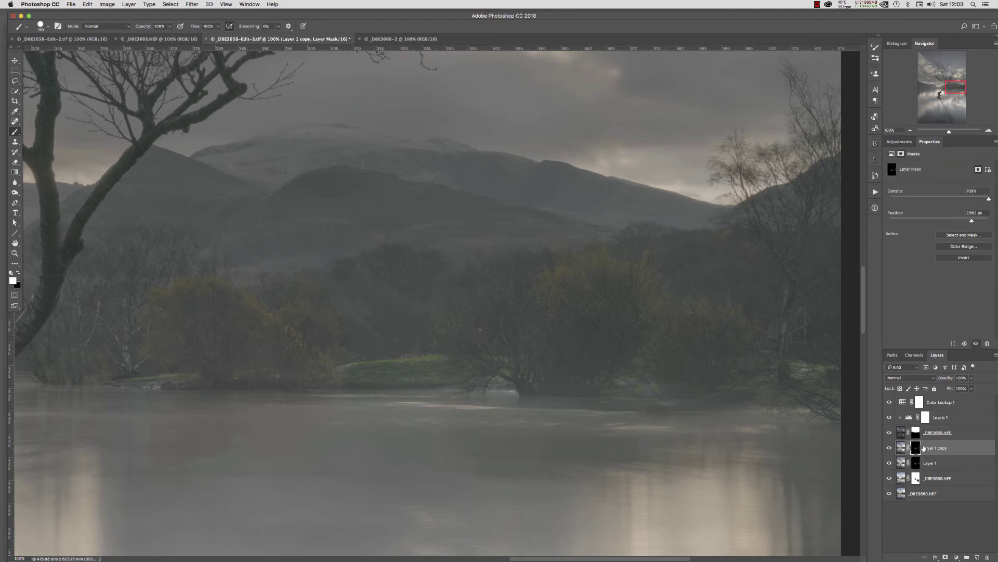
pyautogui.rightClick(915, 448)
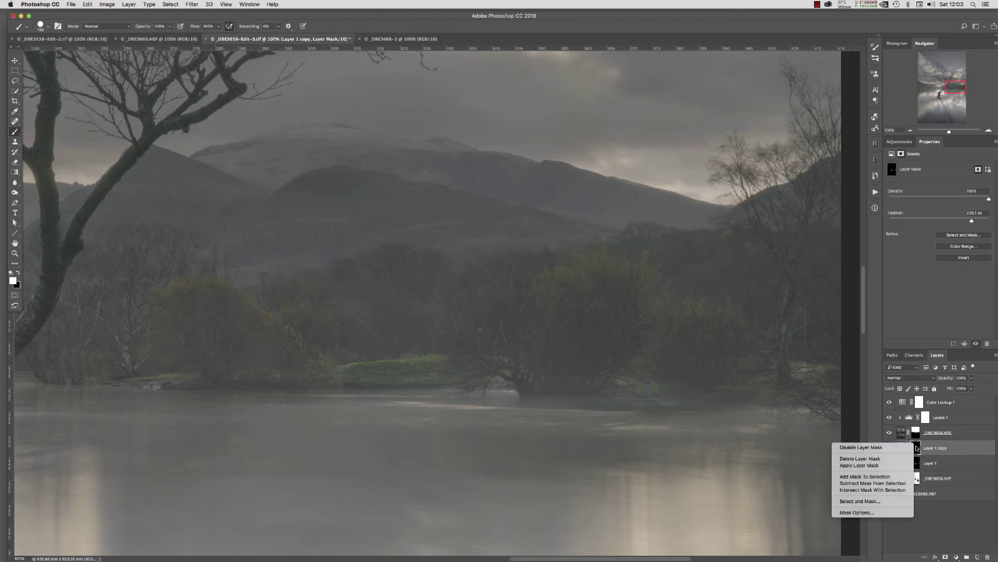
pyautogui.click(866, 459)
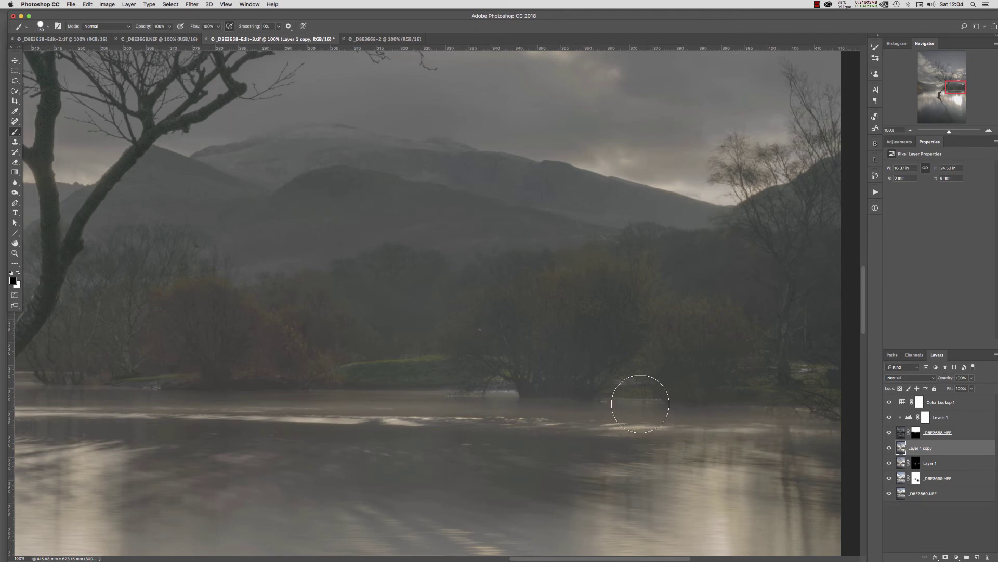
pyautogui.moveTo(555, 558); pyautogui.dragTo(463, 560)
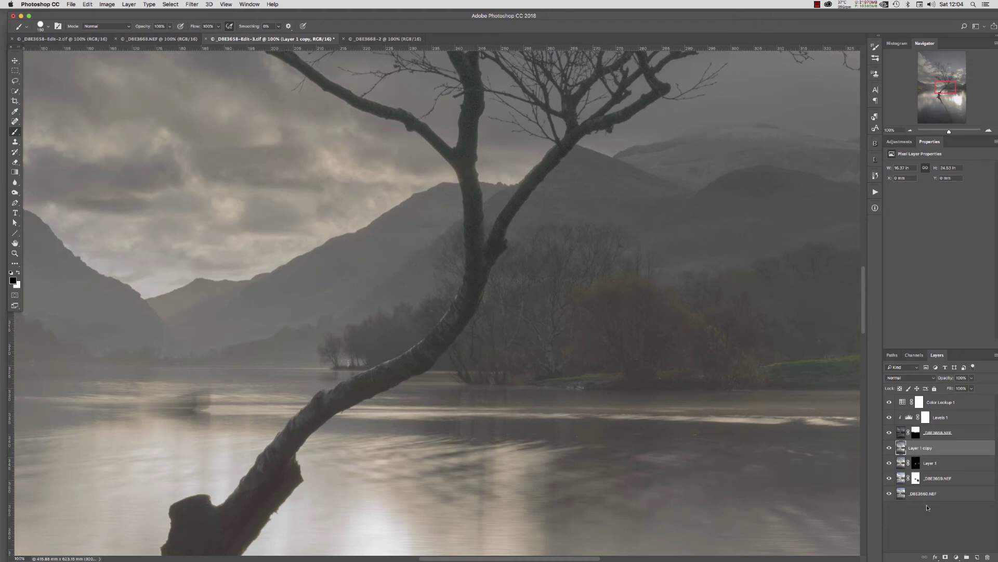
pyautogui.keyDown('alt'); pyautogui.click(945, 558); pyautogui.keyUp('alt')
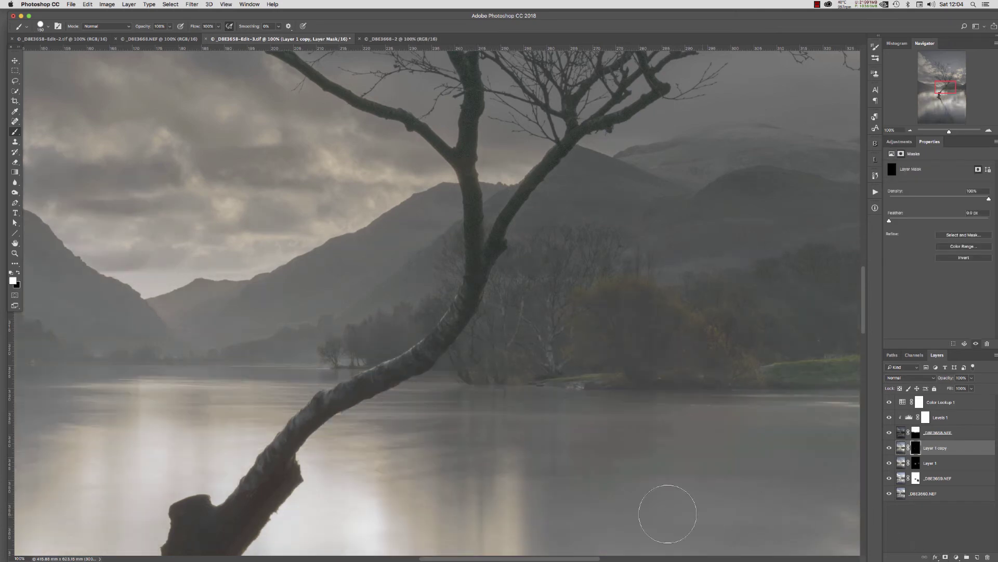
# Paint white along the right shoreline on the copy's mask at about 36% opacity and 58% flow, and feather it about 20 px.
pyautogui.hscroll(10, 549, 556)
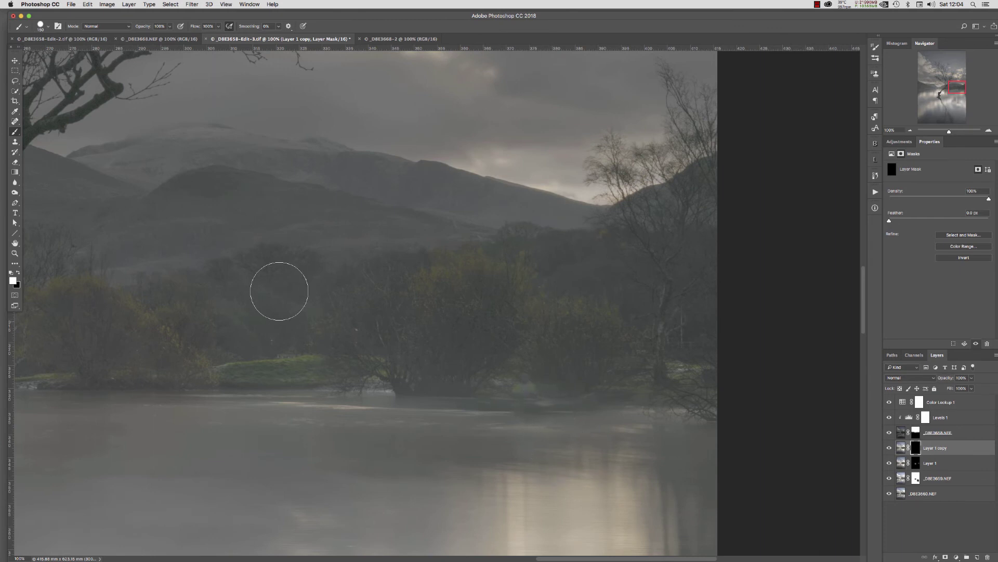
pyautogui.moveTo(167, 26)
pyautogui.mouseDown()
pyautogui.moveTo(151, 34)
pyautogui.moveTo(201, 36)
pyautogui.mouseUp()
pyautogui.click(219, 26)
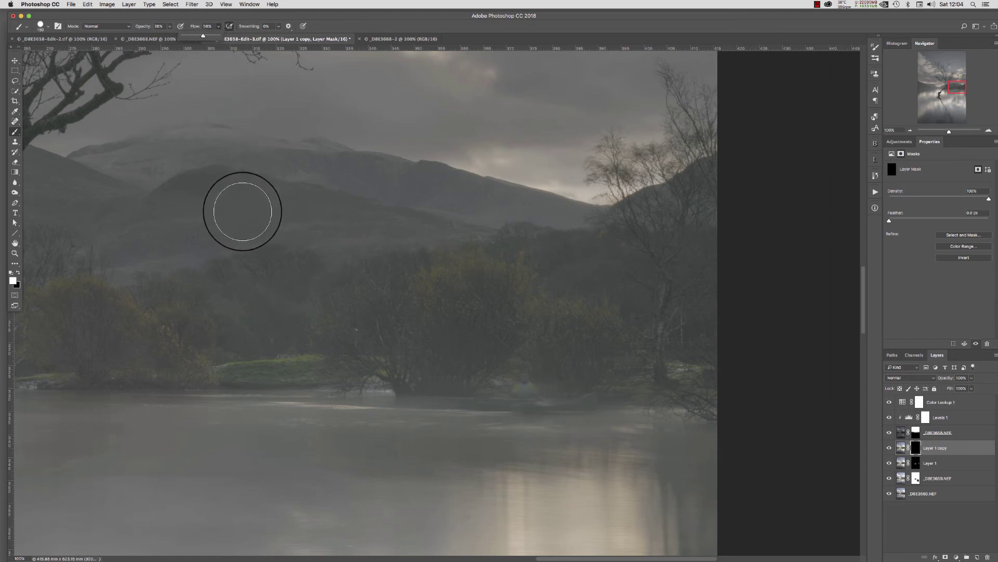
pyautogui.moveTo(495, 387)
pyautogui.mouseDown()
pyautogui.moveTo(507, 419)
pyautogui.moveTo(499, 414)
pyautogui.moveTo(578, 401)
pyautogui.moveTo(523, 387)
pyautogui.moveTo(496, 402)
pyautogui.moveTo(471, 396)
pyautogui.moveTo(584, 383)
pyautogui.moveTo(525, 421)
pyautogui.moveTo(519, 378)
pyautogui.moveTo(519, 410)
pyautogui.moveTo(486, 394)
pyautogui.moveTo(491, 408)
pyautogui.moveTo(543, 417)
pyautogui.moveTo(588, 396)
pyautogui.mouseUp()
pyautogui.click(572, 400)
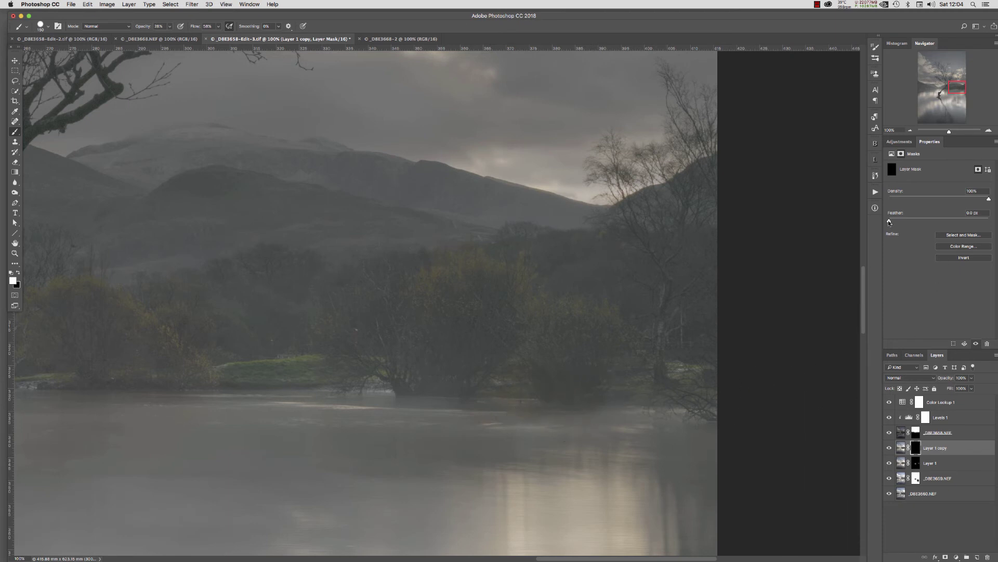
pyautogui.moveTo(889, 221); pyautogui.dragTo(939, 222)
# Flatten all layers into a single background and view the result at 100%.
pyautogui.doubleClick(17, 244)
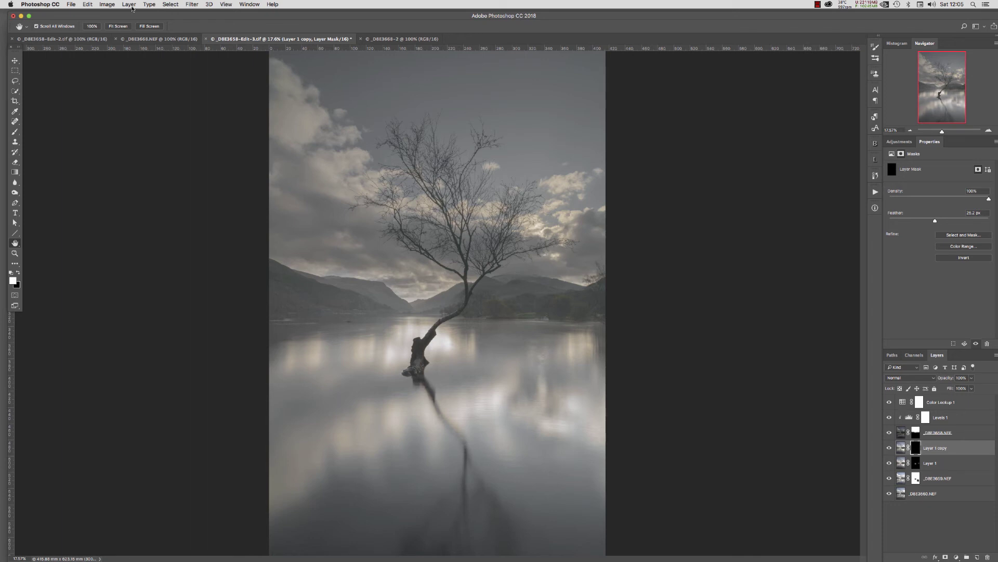
pyautogui.click(130, 4)
pyautogui.click(150, 307)
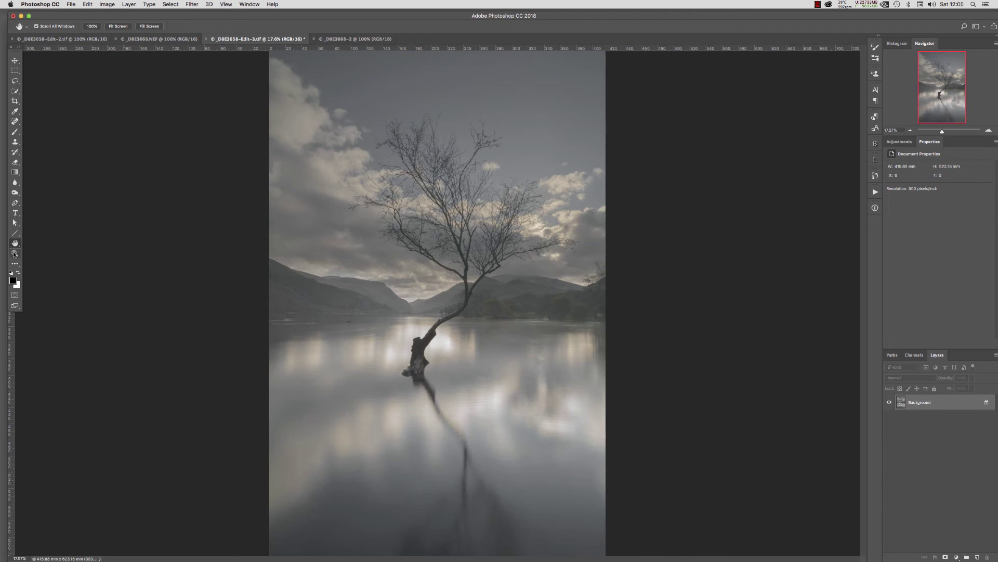
pyautogui.doubleClick(14, 253)
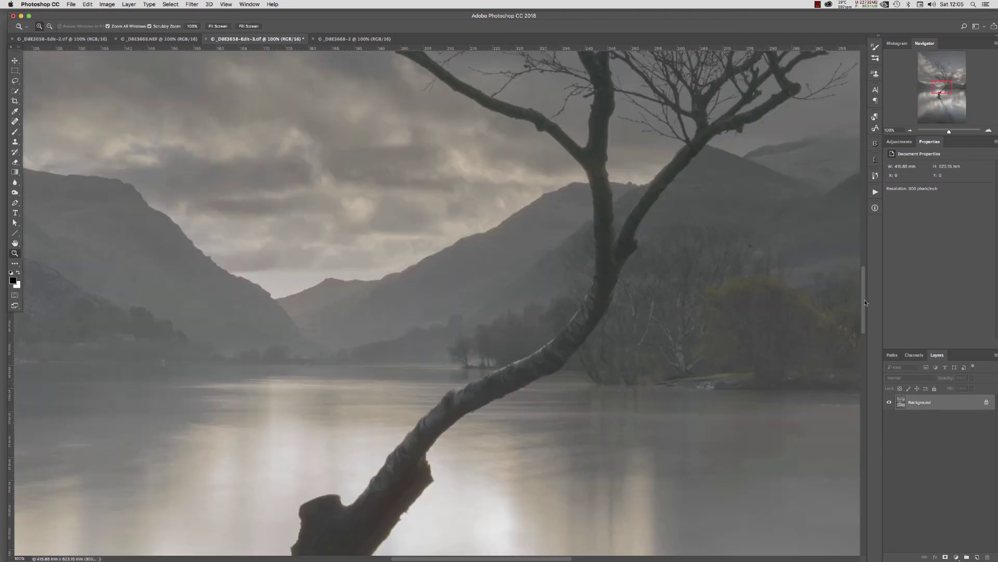
# Remove the dark blotch on the water and the marks below the left shoreline with the content-aware Spot Healing Brush.
pyautogui.moveTo(866, 303); pyautogui.dragTo(859, 326)
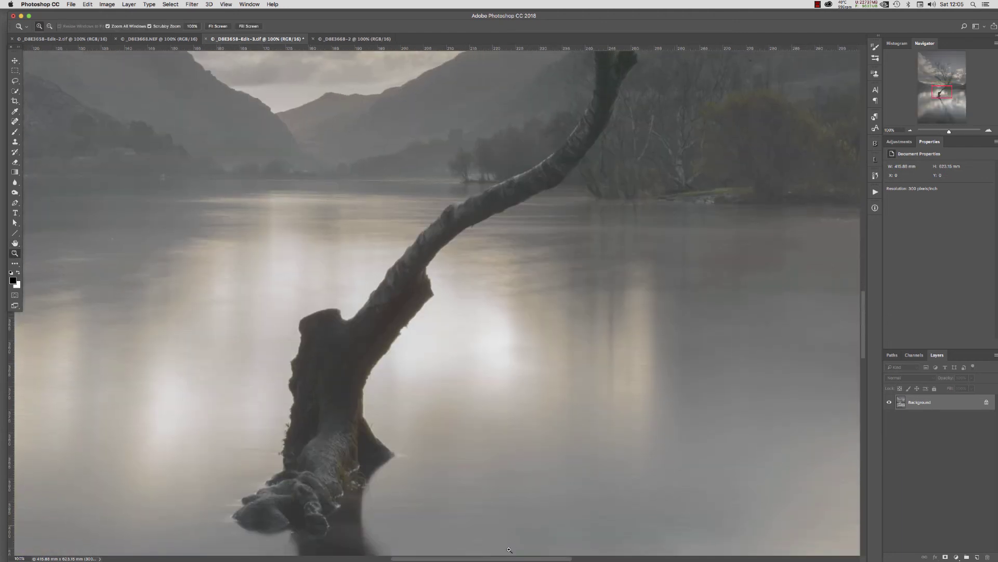
pyautogui.moveTo(503, 559); pyautogui.dragTo(380, 560)
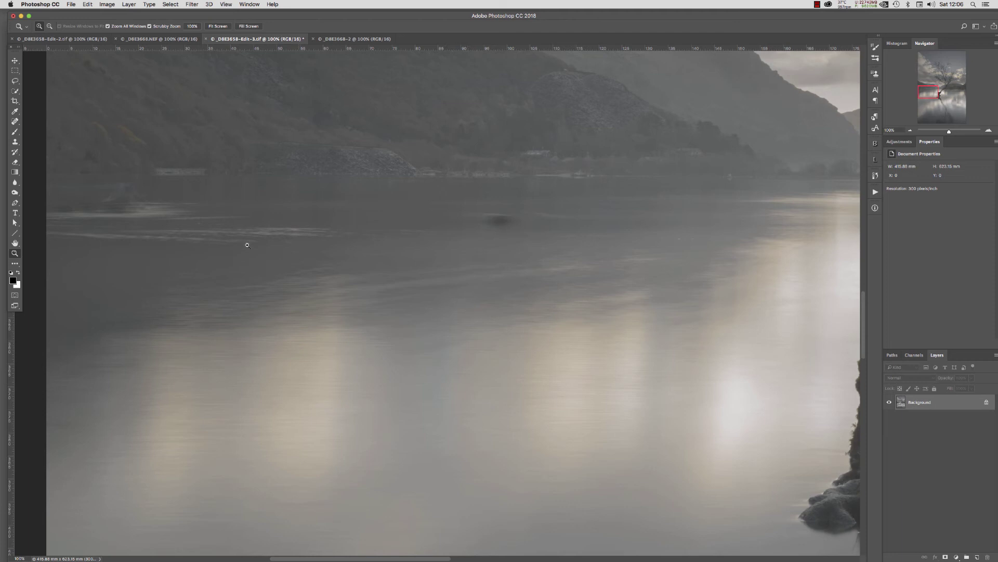
pyautogui.click(15, 121)
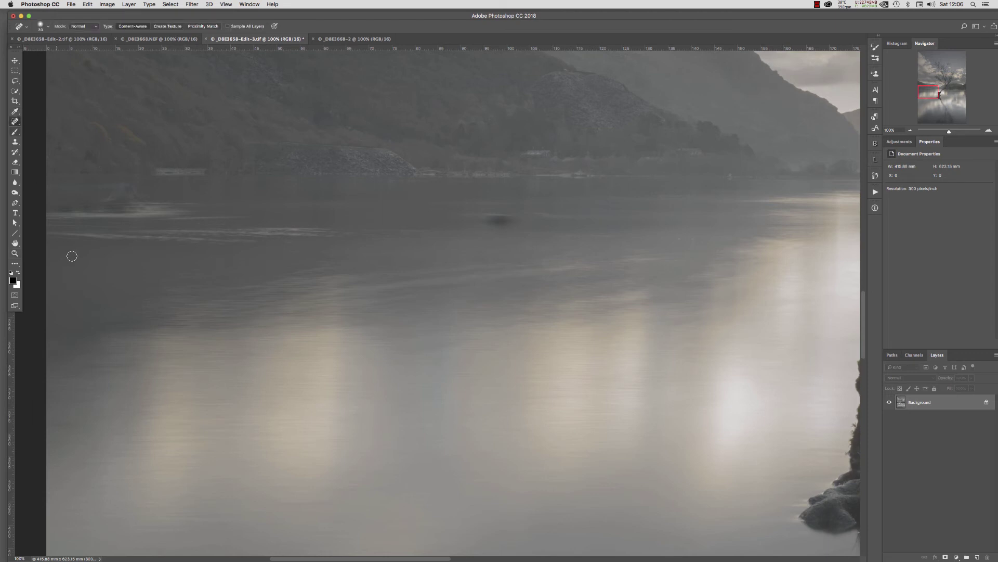
pyautogui.moveTo(493, 221)
pyautogui.mouseDown()
pyautogui.moveTo(482, 220)
pyautogui.moveTo(508, 221)
pyautogui.moveTo(495, 227)
pyautogui.mouseUp()
pyautogui.moveTo(128, 188)
pyautogui.mouseDown()
pyautogui.moveTo(107, 190)
pyautogui.moveTo(116, 201)
pyautogui.moveTo(141, 196)
pyautogui.moveTo(117, 209)
pyautogui.moveTo(103, 193)
pyautogui.moveTo(98, 212)
pyautogui.moveTo(99, 197)
pyautogui.moveTo(86, 204)
pyautogui.moveTo(109, 186)
pyautogui.moveTo(86, 197)
pyautogui.moveTo(96, 189)
pyautogui.moveTo(35, 193)
pyautogui.moveTo(70, 188)
pyautogui.moveTo(44, 188)
pyautogui.moveTo(95, 199)
pyautogui.moveTo(15, 230)
pyautogui.mouseUp()
pyautogui.moveTo(106, 206)
pyautogui.mouseDown()
pyautogui.moveTo(93, 210)
pyautogui.moveTo(49, 185)
pyautogui.mouseUp()
pyautogui.moveTo(105, 204)
pyautogui.mouseDown()
pyautogui.moveTo(64, 210)
pyautogui.moveTo(58, 190)
pyautogui.moveTo(36, 193)
pyautogui.mouseUp()
pyautogui.hscroll(-1, 408, 559)
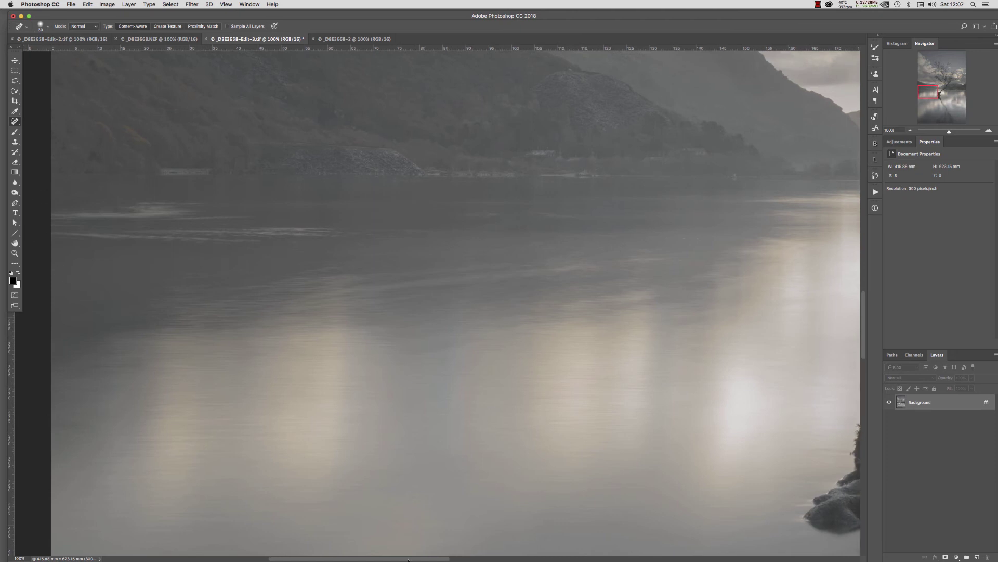
# At 400%, clone water over the fringe along the leaning trunk's right edge, using a small elliptical Clone Stamp tip angled along that edge.
pyautogui.moveTo(409, 559); pyautogui.dragTo(508, 558)
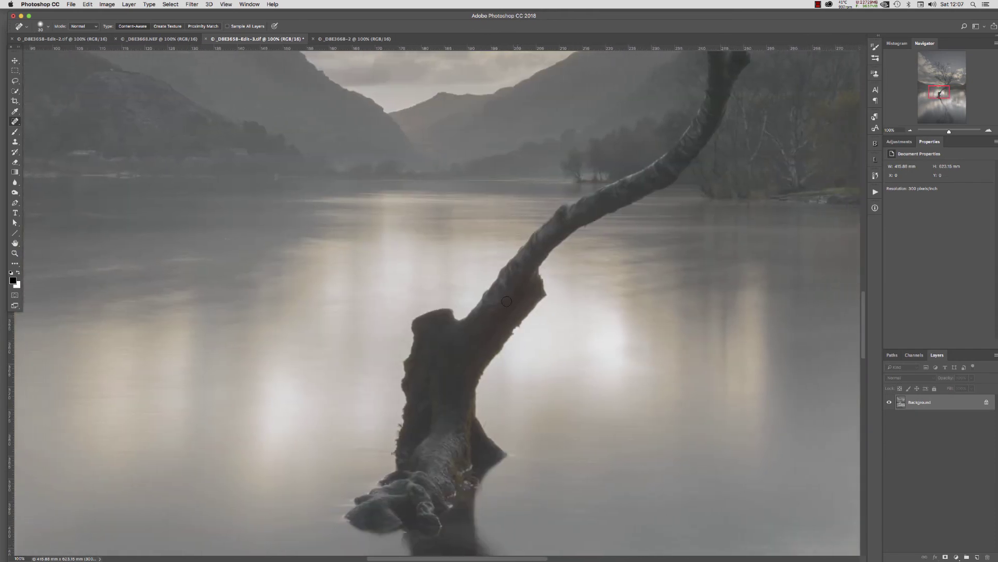
pyautogui.click(15, 253)
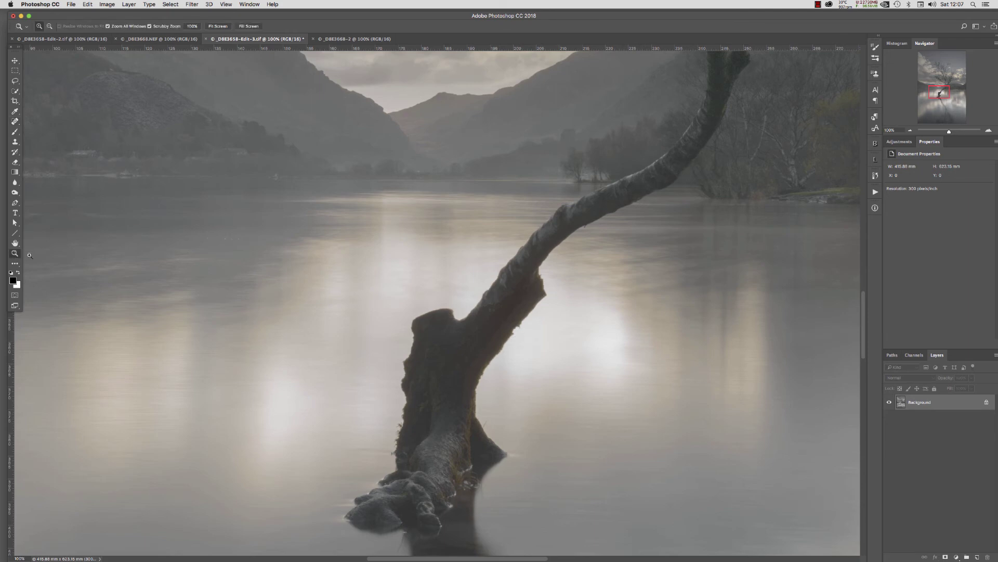
pyautogui.click(518, 324)
pyautogui.click(515, 328)
pyautogui.click(511, 332)
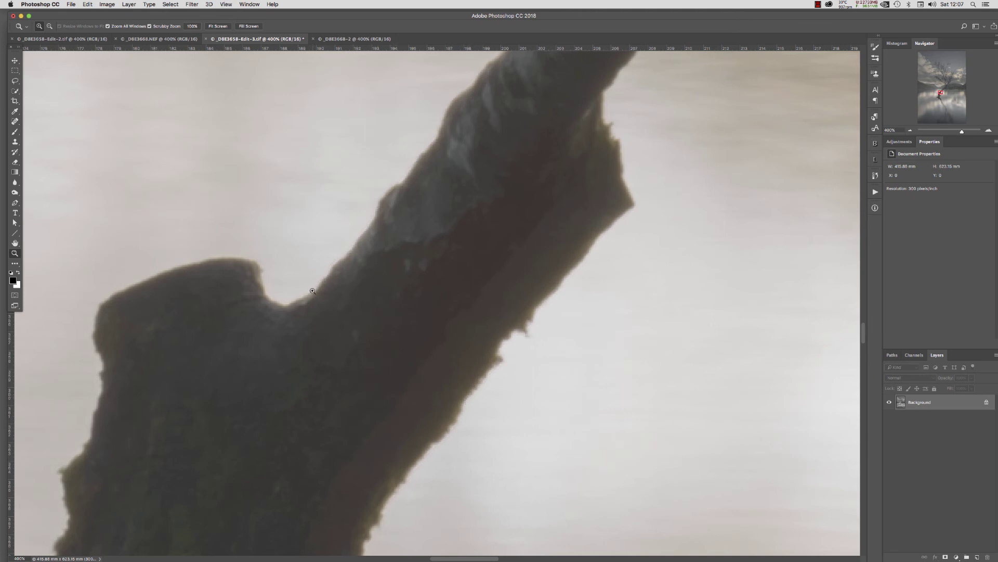
pyautogui.click(17, 142)
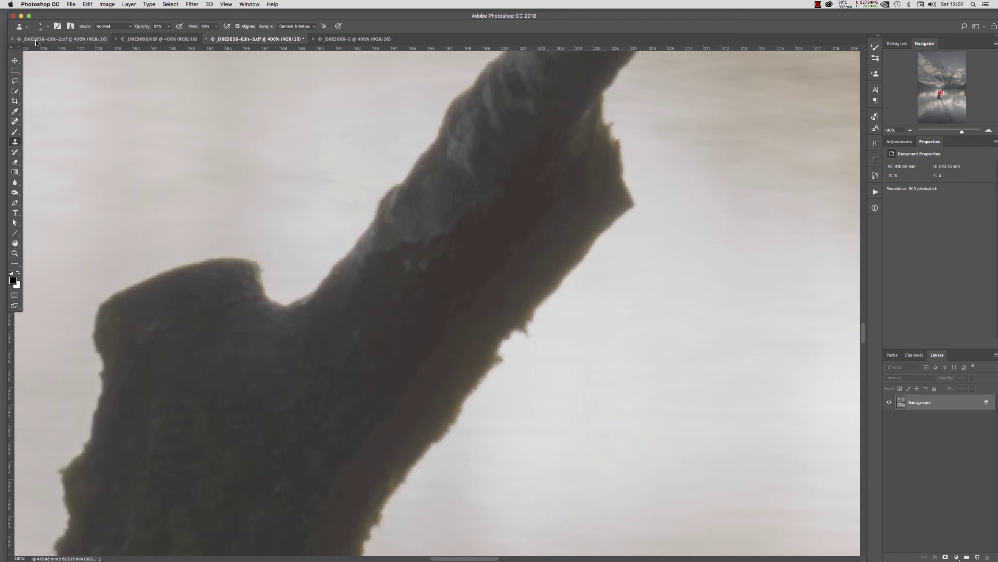
pyautogui.click(42, 25)
pyautogui.moveTo(38, 58); pyautogui.dragTo(23, 66)
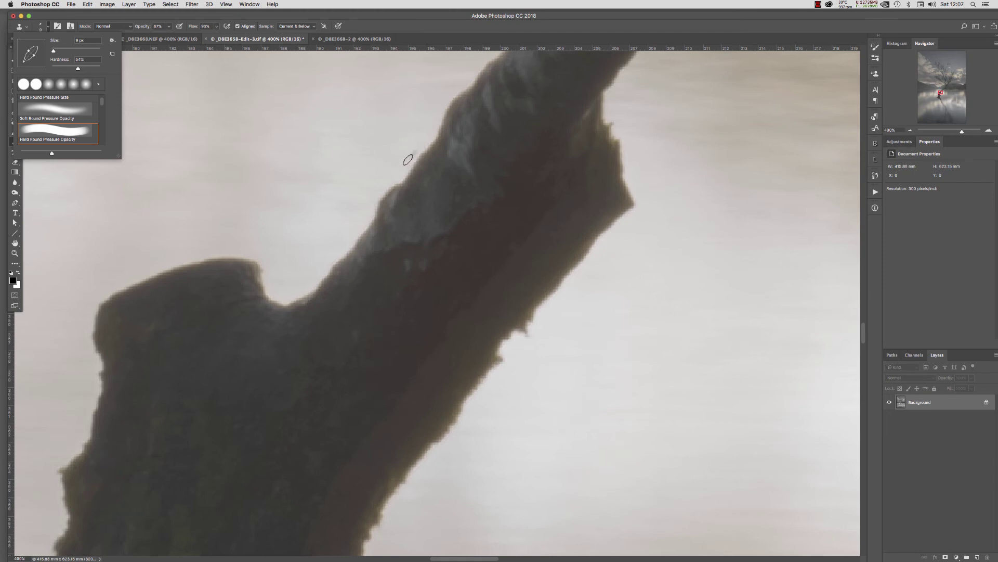
pyautogui.click(634, 218)
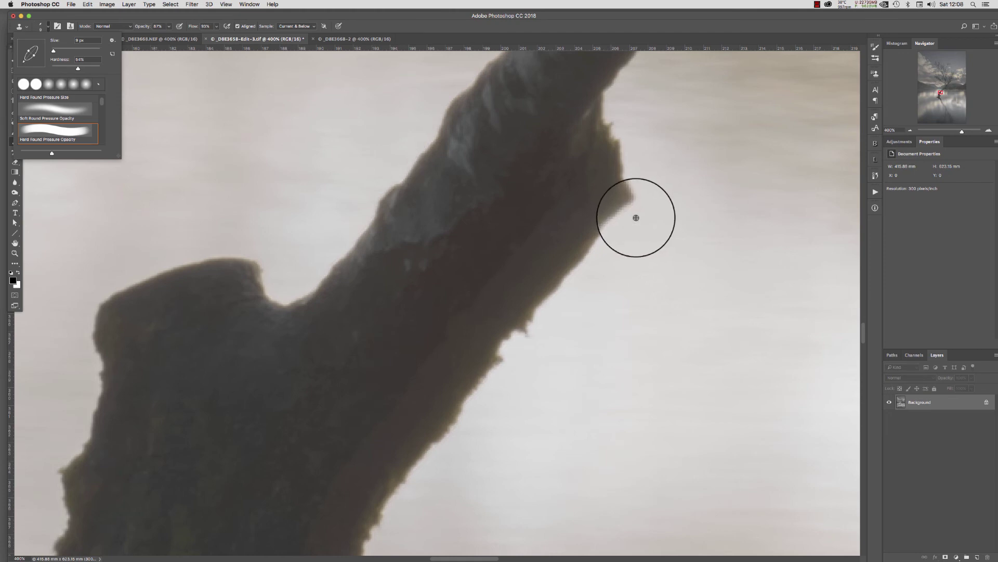
pyautogui.keyDown('alt'); pyautogui.click(636, 217); pyautogui.keyUp('alt')
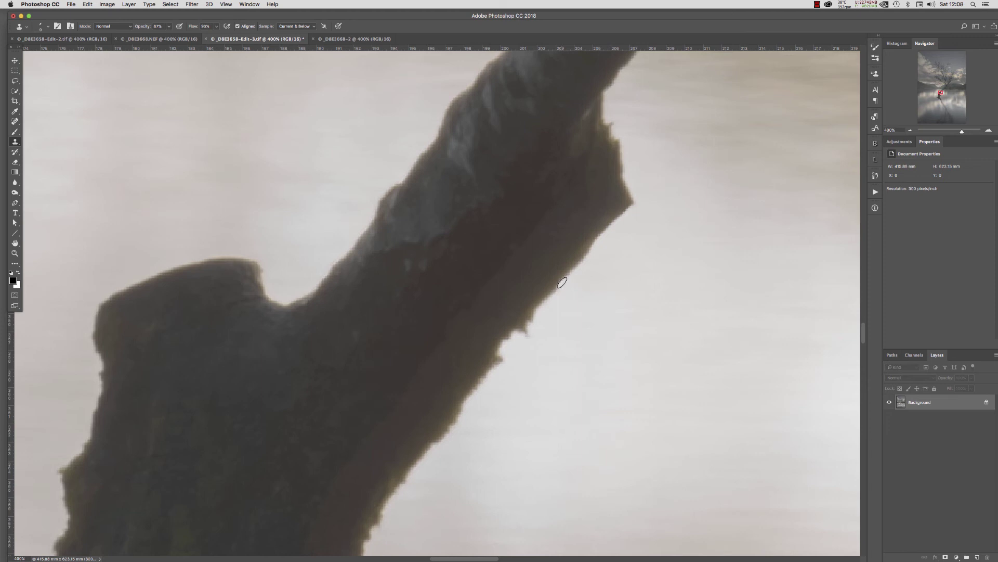
pyautogui.moveTo(563, 282)
pyautogui.mouseDown()
pyautogui.moveTo(592, 263)
pyautogui.moveTo(594, 237)
pyautogui.moveTo(593, 253)
pyautogui.moveTo(547, 301)
pyautogui.mouseUp()
# Tilt the Clone Stamp tip the opposite way and clean the trunk's right edge from the small jagged notch down its inner curve.
pyautogui.click(40, 26)
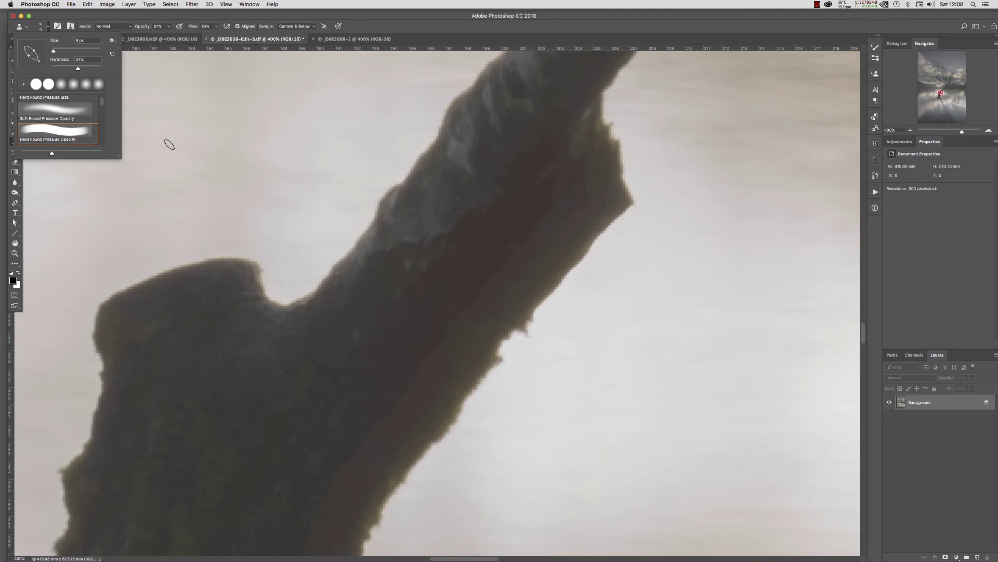
pyautogui.click(530, 327)
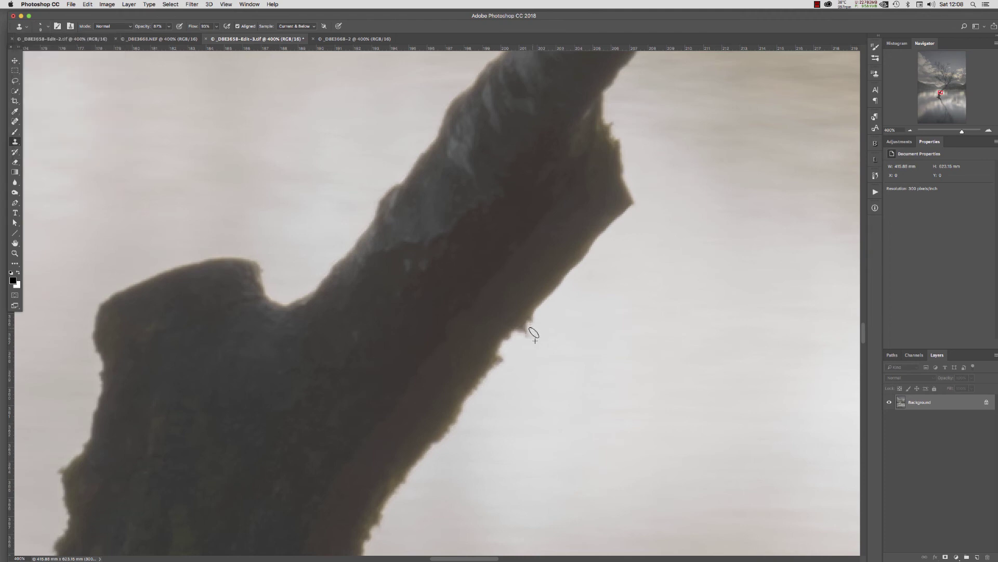
pyautogui.moveTo(519, 339)
pyautogui.mouseDown()
pyautogui.moveTo(514, 355)
pyautogui.moveTo(530, 344)
pyautogui.moveTo(514, 339)
pyautogui.moveTo(507, 368)
pyautogui.moveTo(414, 475)
pyautogui.moveTo(439, 453)
pyautogui.moveTo(419, 473)
pyautogui.moveTo(424, 494)
pyautogui.moveTo(501, 323)
pyautogui.mouseUp()
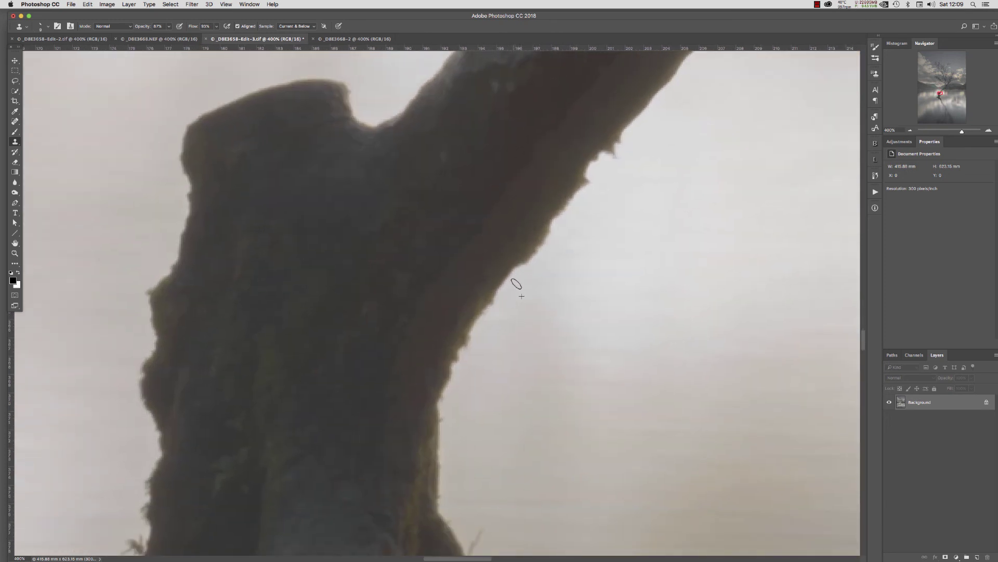
pyautogui.moveTo(531, 266)
pyautogui.mouseDown()
pyautogui.moveTo(581, 198)
pyautogui.moveTo(574, 205)
pyautogui.mouseUp()
pyautogui.moveTo(481, 326)
pyautogui.mouseDown()
pyautogui.moveTo(475, 360)
pyautogui.moveTo(473, 341)
pyautogui.moveTo(444, 410)
pyautogui.mouseUp()
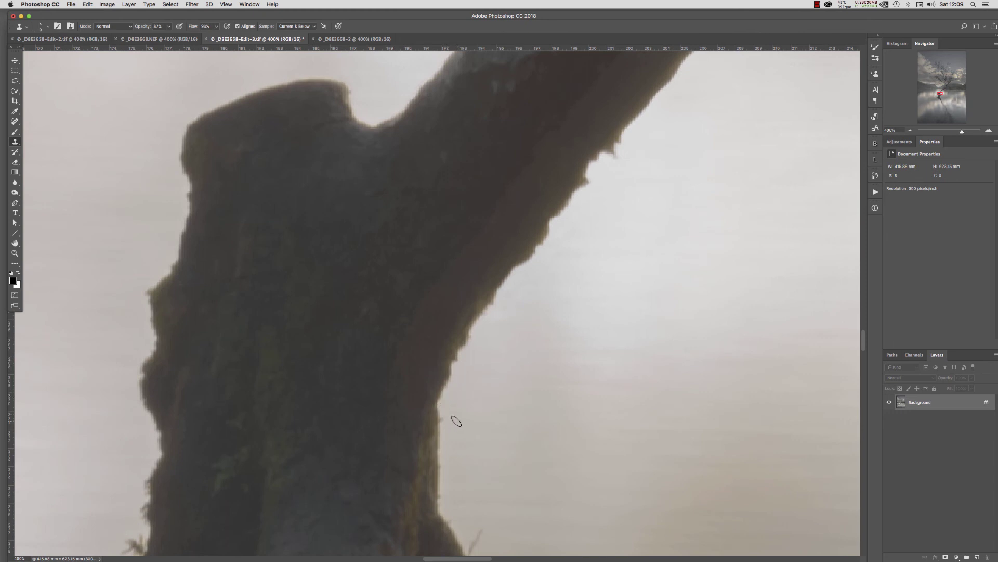
# Clone sampled water along the trunk's lower right edge and down the outer root to the waterline.
pyautogui.keyDown('alt'); pyautogui.click(456, 431); pyautogui.keyUp('alt')
pyautogui.moveTo(443, 431); pyautogui.dragTo(441, 512)
pyautogui.scroll(-10, 462, 503)
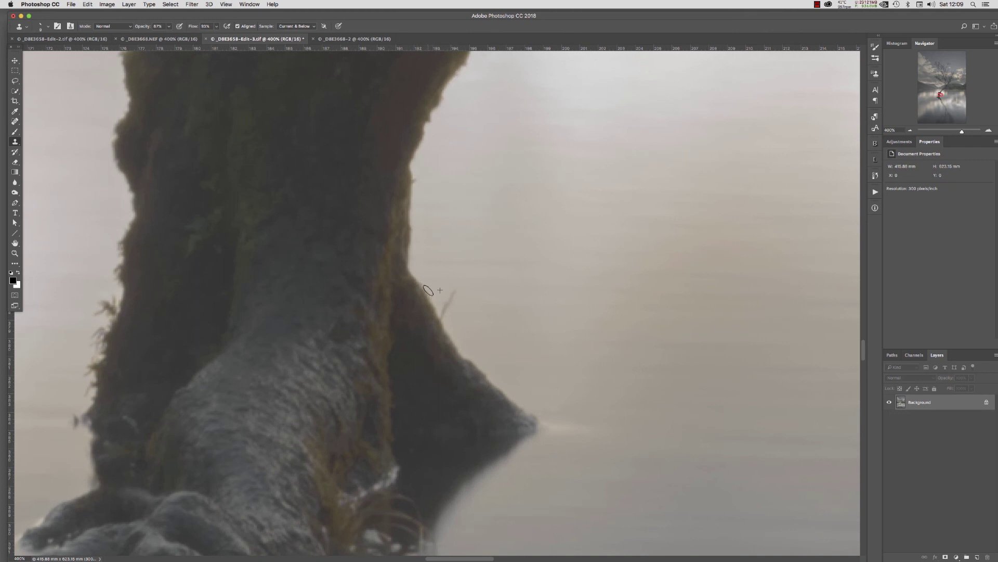
pyautogui.keyDown('alt'); pyautogui.click(438, 283); pyautogui.keyUp('alt')
pyautogui.moveTo(436, 298)
pyautogui.mouseDown()
pyautogui.moveTo(437, 307)
pyautogui.moveTo(430, 299)
pyautogui.mouseUp()
pyautogui.keyDown('alt'); pyautogui.click(458, 314); pyautogui.keyUp('alt')
pyautogui.moveTo(448, 325)
pyautogui.mouseDown()
pyautogui.moveTo(460, 350)
pyautogui.moveTo(539, 414)
pyautogui.mouseUp()
# Clone sampled water along the leaning trunk's upper left edge, through the notch and over the top of the stump.
pyautogui.moveTo(267, 205); pyautogui.dragTo(376, 455)
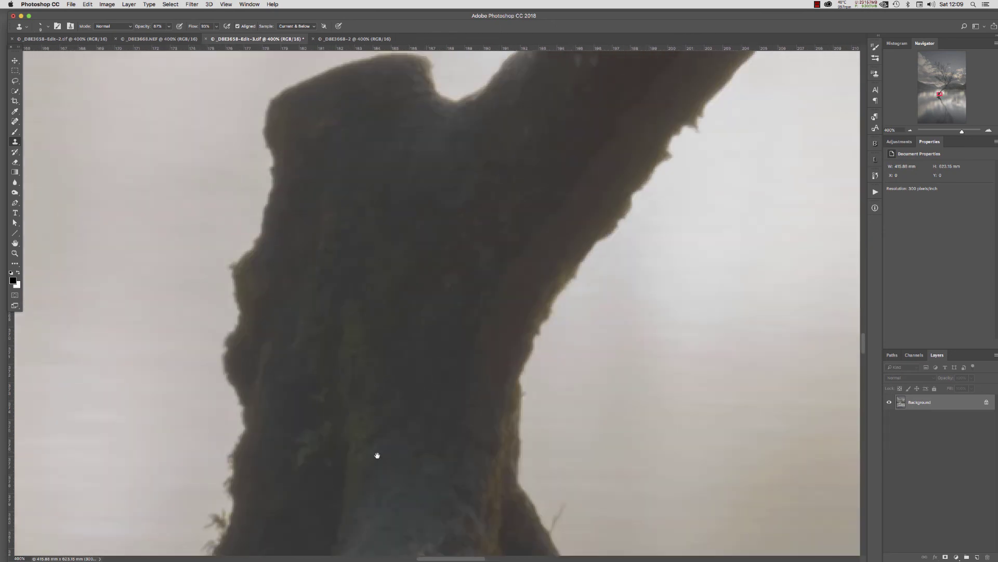
pyautogui.moveTo(456, 229); pyautogui.dragTo(349, 460)
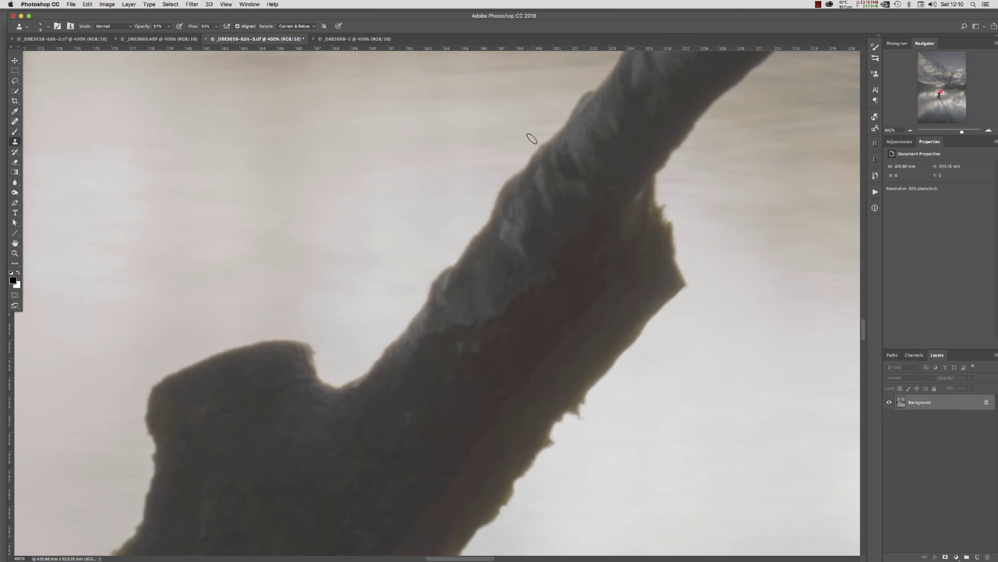
pyautogui.keyDown('alt'); pyautogui.click(574, 87); pyautogui.keyUp('alt')
pyautogui.moveTo(575, 98); pyautogui.dragTo(567, 110)
pyautogui.moveTo(521, 162); pyautogui.dragTo(518, 166)
pyautogui.moveTo(516, 169); pyautogui.dragTo(396, 328)
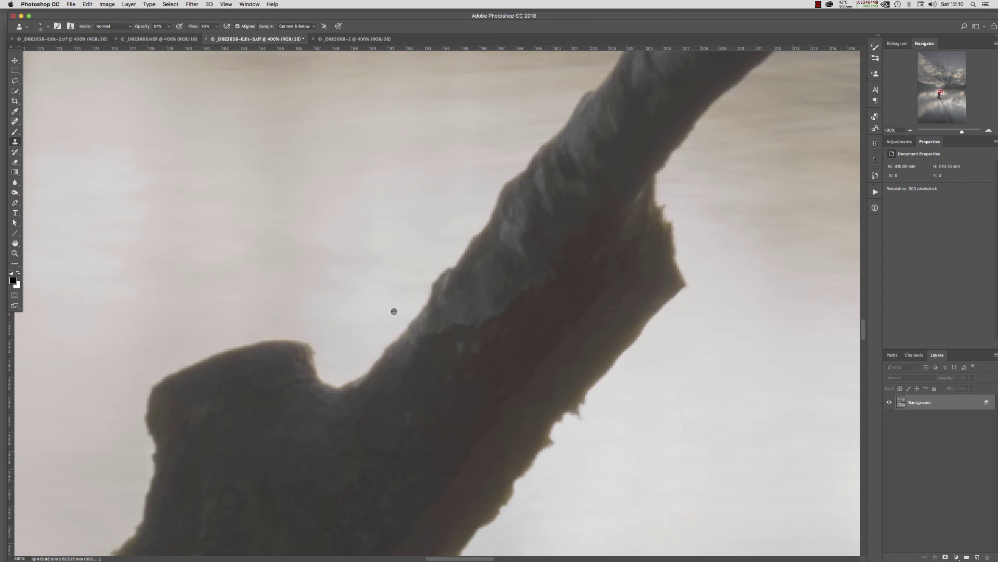
pyautogui.moveTo(403, 322); pyautogui.dragTo(370, 359)
pyautogui.keyDown('alt'); pyautogui.click(362, 351); pyautogui.keyUp('alt')
pyautogui.moveTo(359, 367)
pyautogui.mouseDown()
pyautogui.moveTo(336, 381)
pyautogui.moveTo(338, 365)
pyautogui.moveTo(325, 381)
pyautogui.moveTo(311, 345)
pyautogui.moveTo(292, 330)
pyautogui.moveTo(195, 356)
pyautogui.moveTo(147, 386)
pyautogui.moveTo(140, 415)
pyautogui.moveTo(156, 453)
pyautogui.moveTo(116, 470)
pyautogui.mouseUp()
pyautogui.keyDown('alt'); pyautogui.click(339, 364); pyautogui.keyUp('alt')
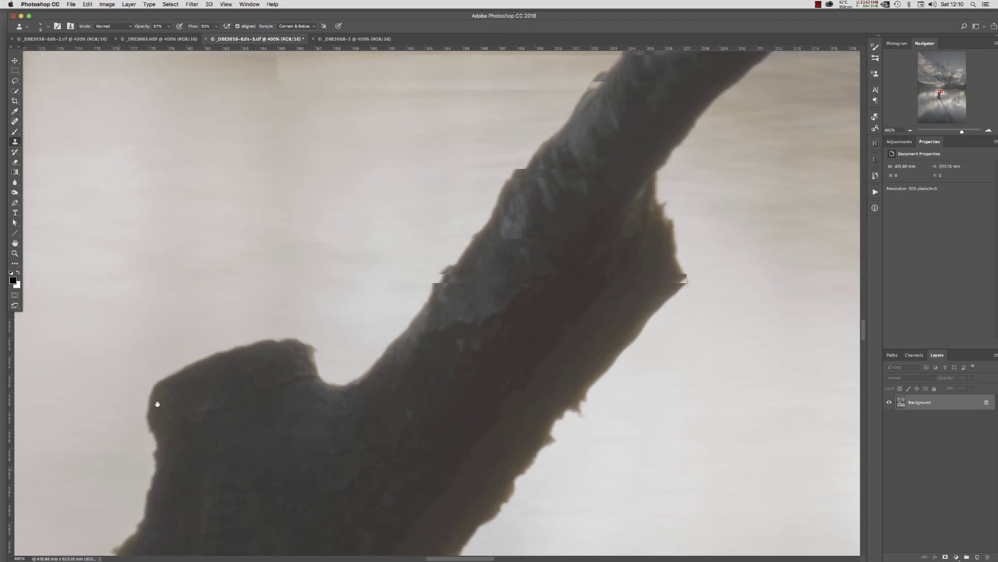
# Clean the fringe along the stump's left edge with the Clone Stamp and fit the whole image in view.
pyautogui.moveTo(157, 403)
pyautogui.mouseDown()
pyautogui.moveTo(307, 195)
pyautogui.moveTo(327, 147)
pyautogui.mouseUp()
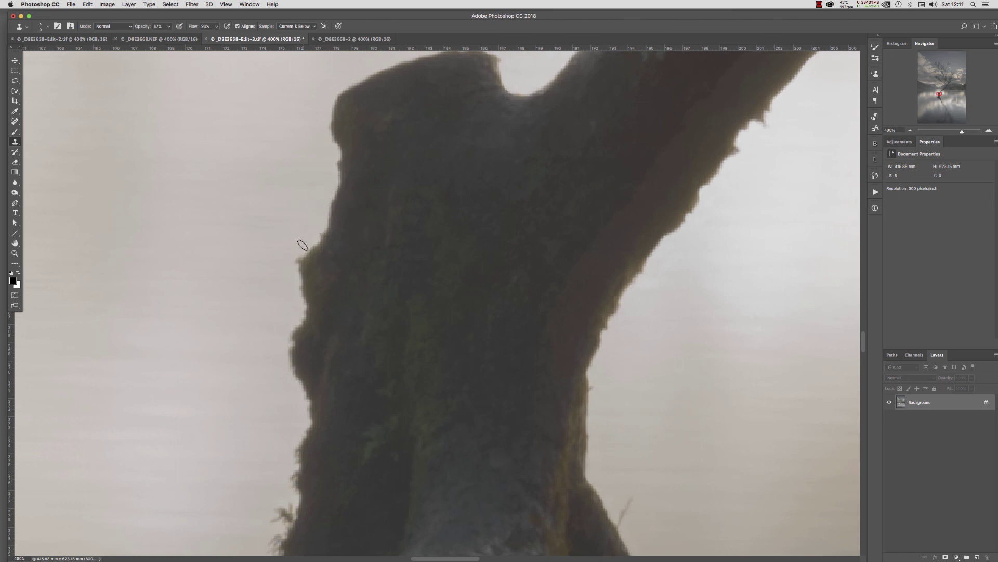
pyautogui.moveTo(291, 272)
pyautogui.mouseDown()
pyautogui.moveTo(281, 302)
pyautogui.moveTo(290, 412)
pyautogui.moveTo(342, 219)
pyautogui.mouseUp()
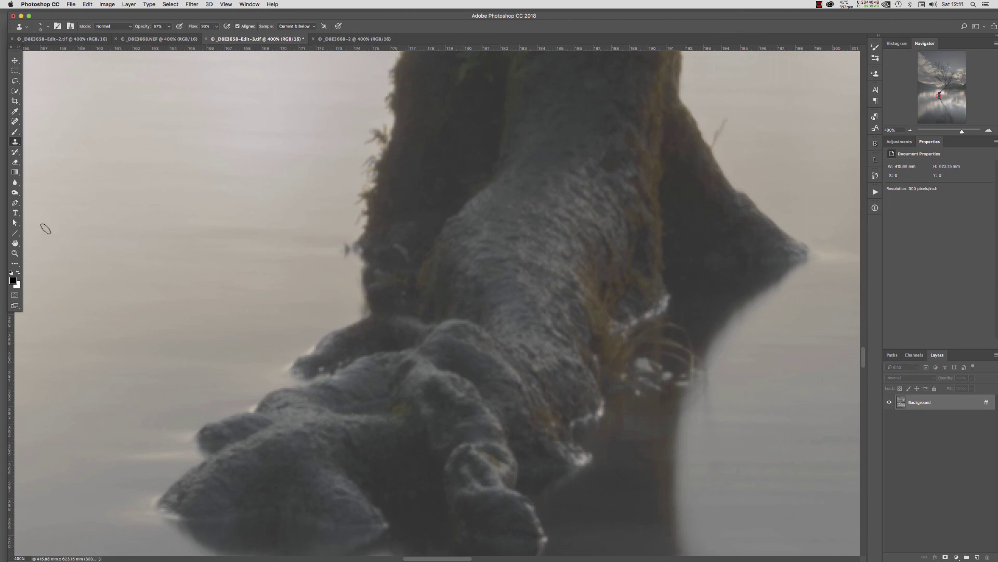
pyautogui.doubleClick(15, 243)
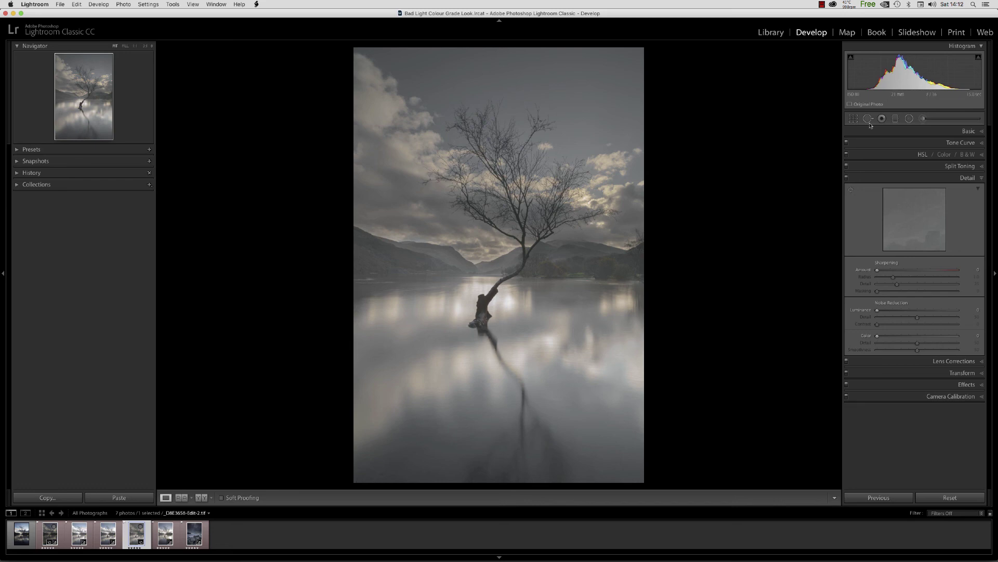
# In Lightroom, crop the blended photo to 4 x 5 / 8 x 10 by trimming only its bottom, and set Clarity to +15.
pyautogui.click(854, 120)
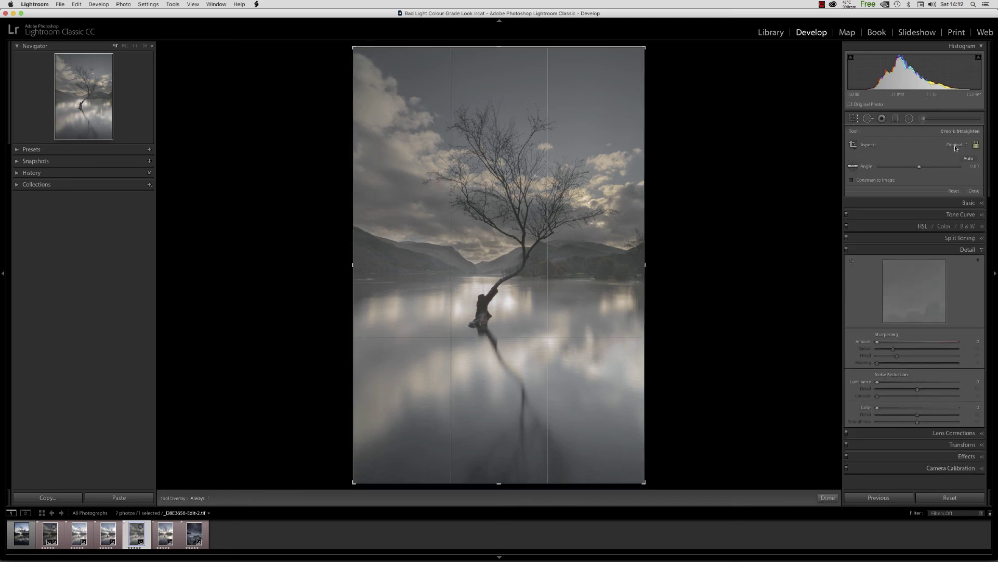
pyautogui.click(956, 145)
pyautogui.click(929, 165)
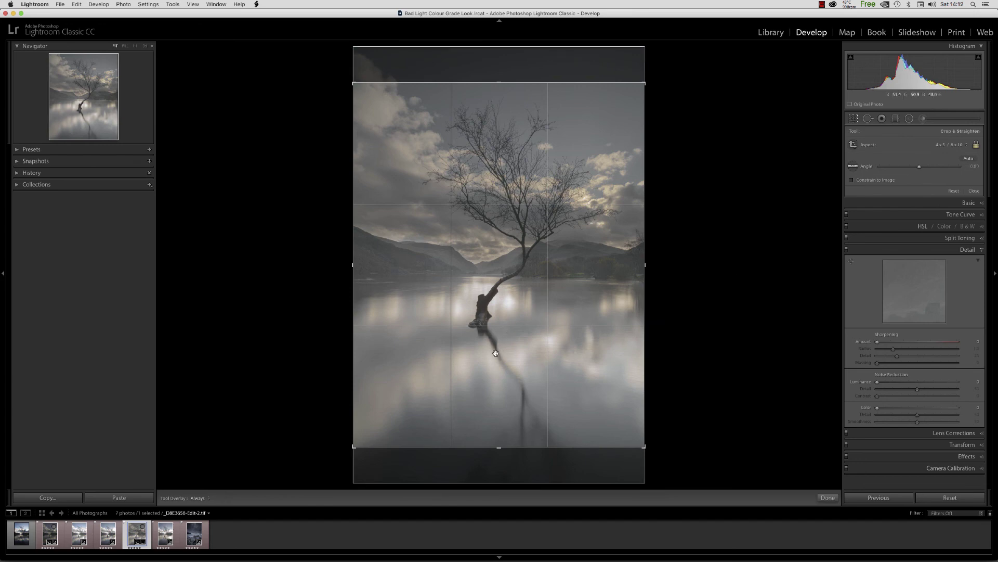
pyautogui.moveTo(496, 354); pyautogui.dragTo(498, 388)
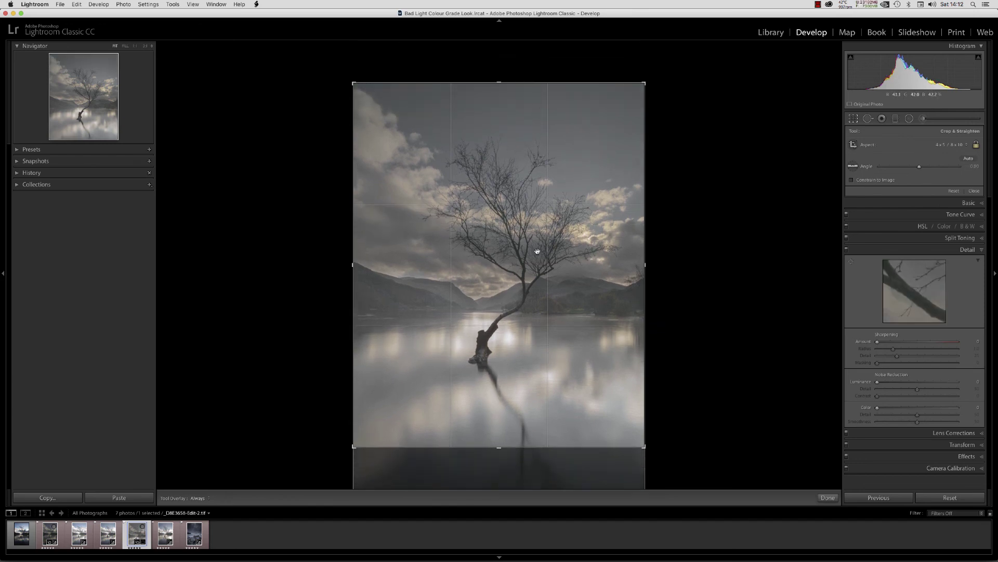
pyautogui.click(827, 497)
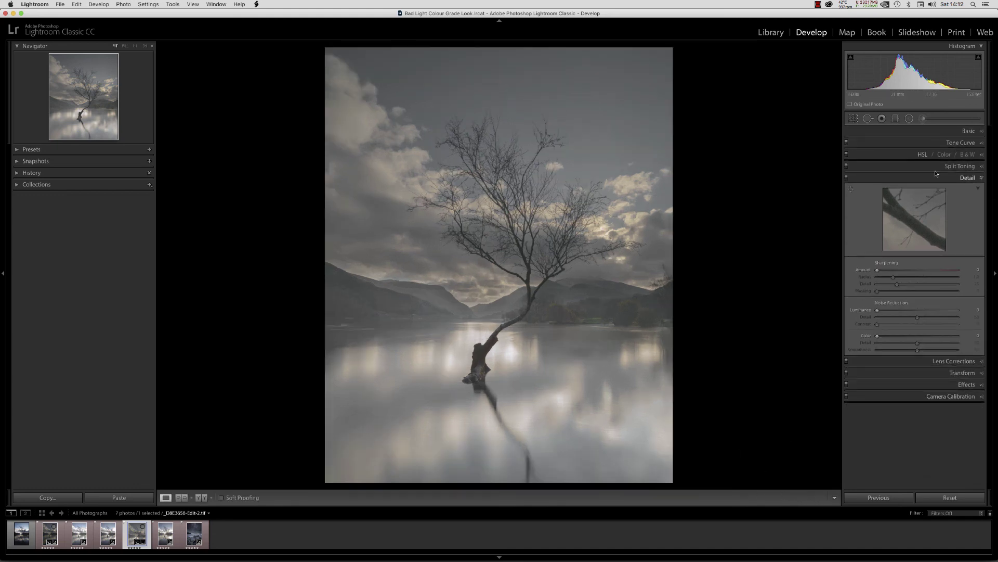
pyautogui.click(970, 132)
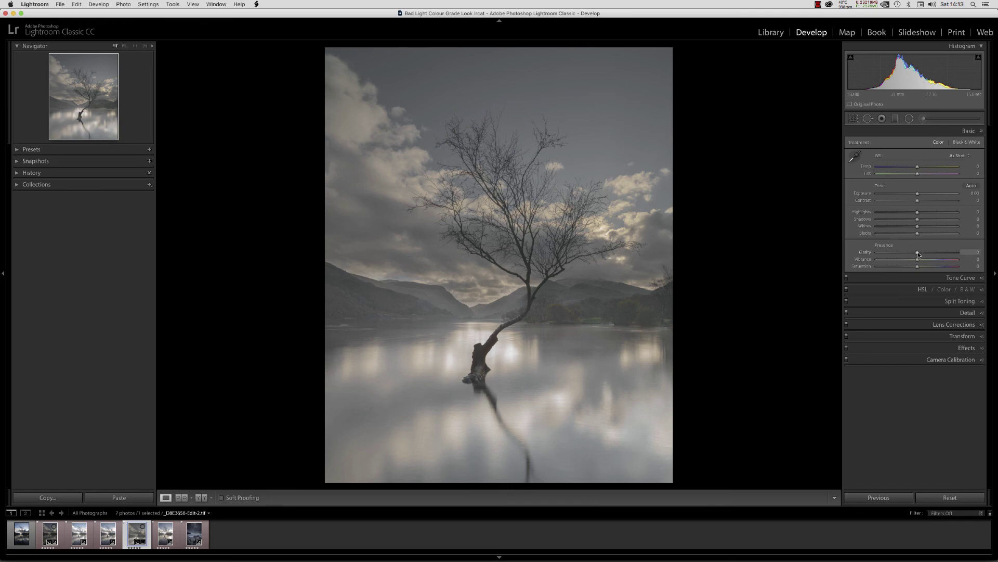
pyautogui.moveTo(917, 254); pyautogui.dragTo(925, 255)
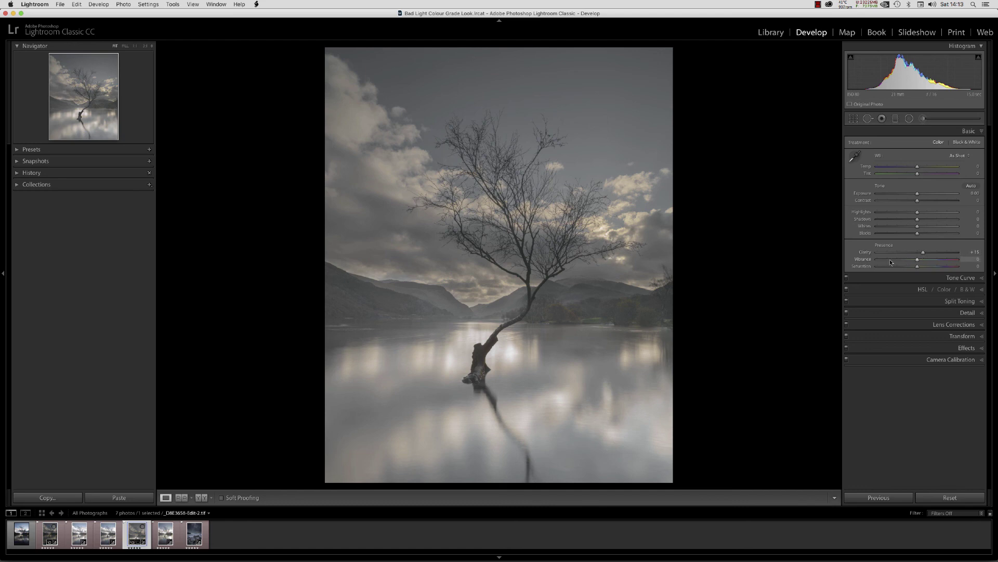
# Add a graduated filter over the water up to the horizon with Exposure about -0.41, Contrast -21 and Highlights about -60.
pyautogui.click(895, 118)
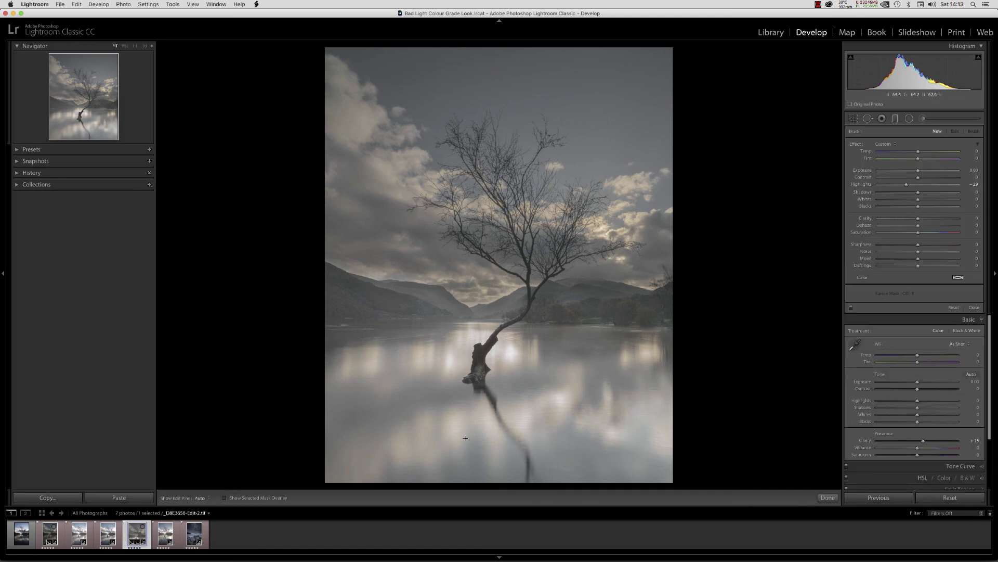
pyautogui.moveTo(465, 438); pyautogui.dragTo(468, 295)
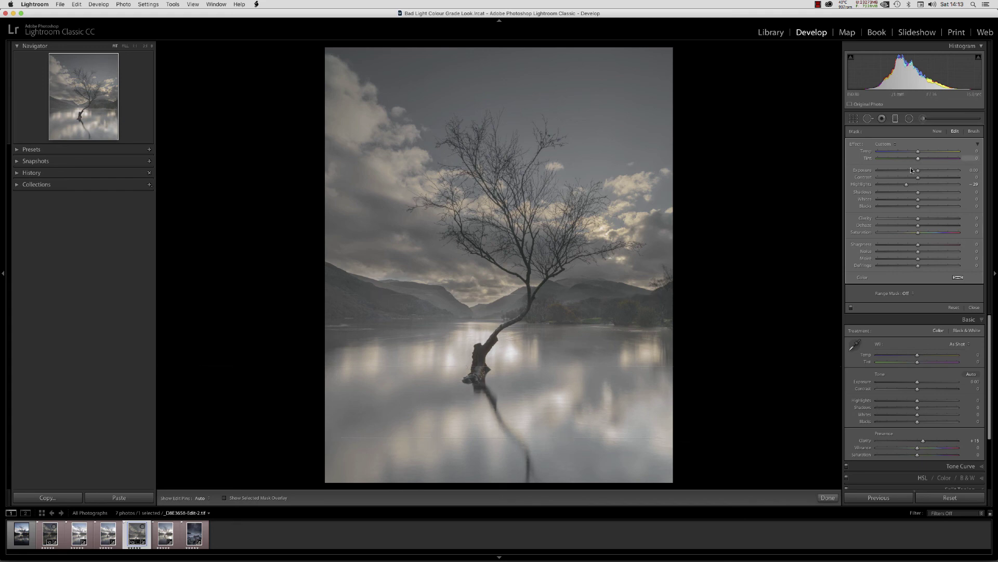
pyautogui.moveTo(906, 185); pyautogui.dragTo(890, 186)
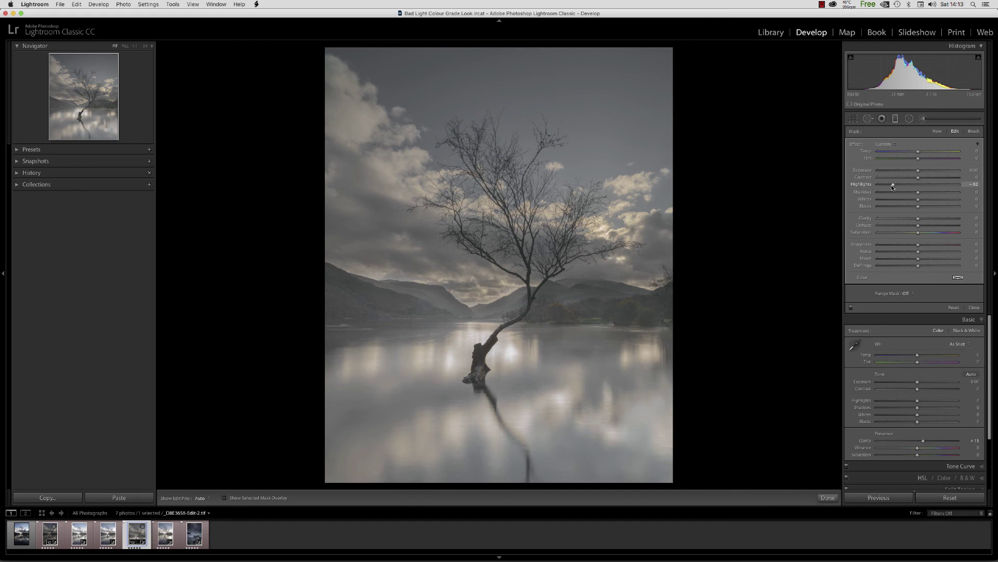
pyautogui.moveTo(488, 438); pyautogui.dragTo(483, 343)
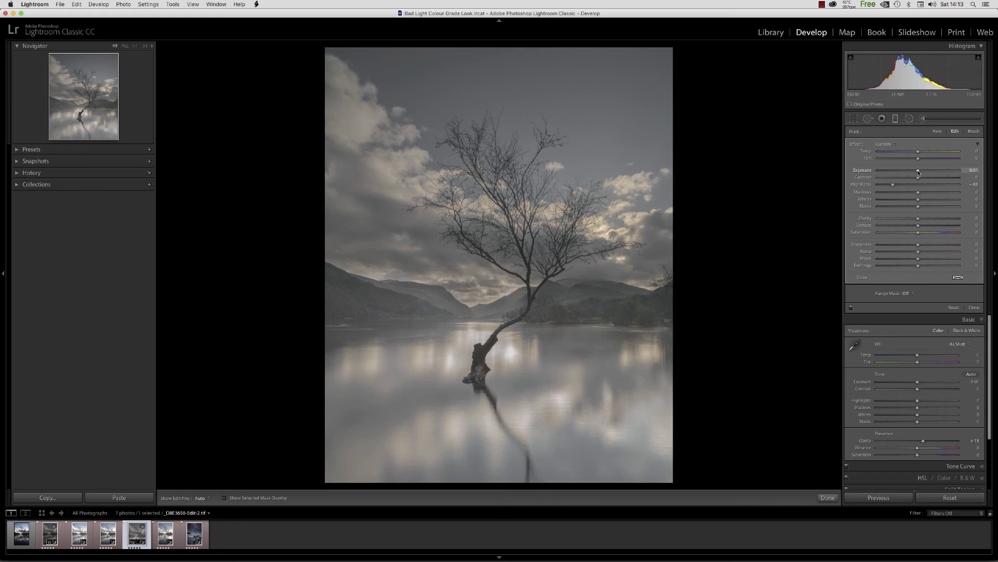
pyautogui.moveTo(918, 174); pyautogui.dragTo(910, 178)
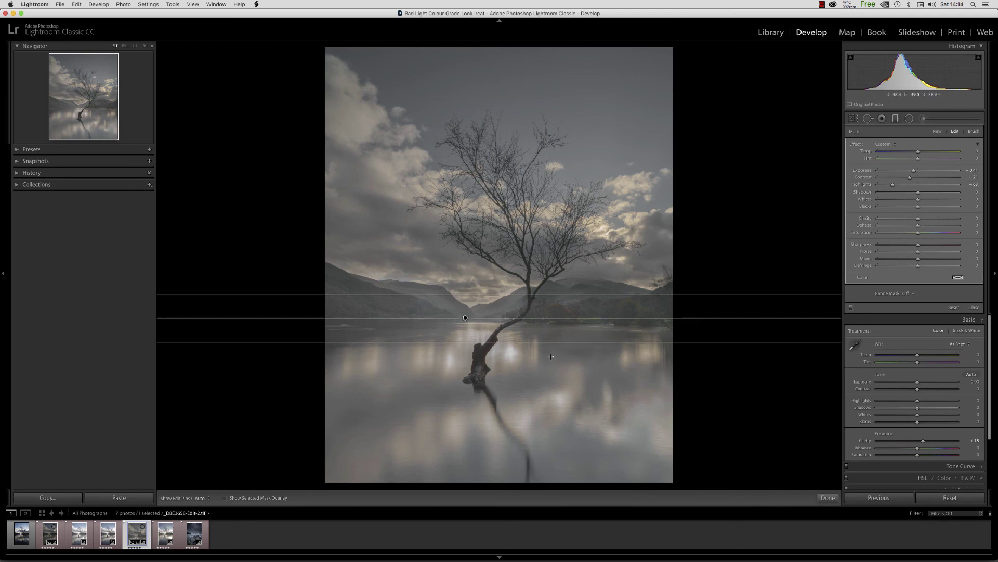
pyautogui.click(828, 498)
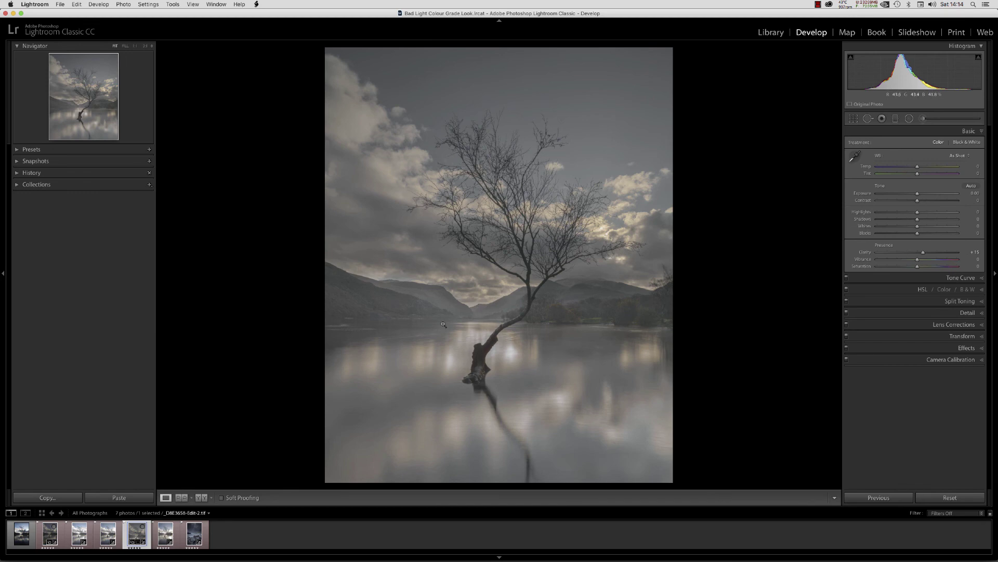
# Compare the blended photo with the original raw exposure _D8E3652-2.NEF, and return to the blended version.
pyautogui.click(21, 534)
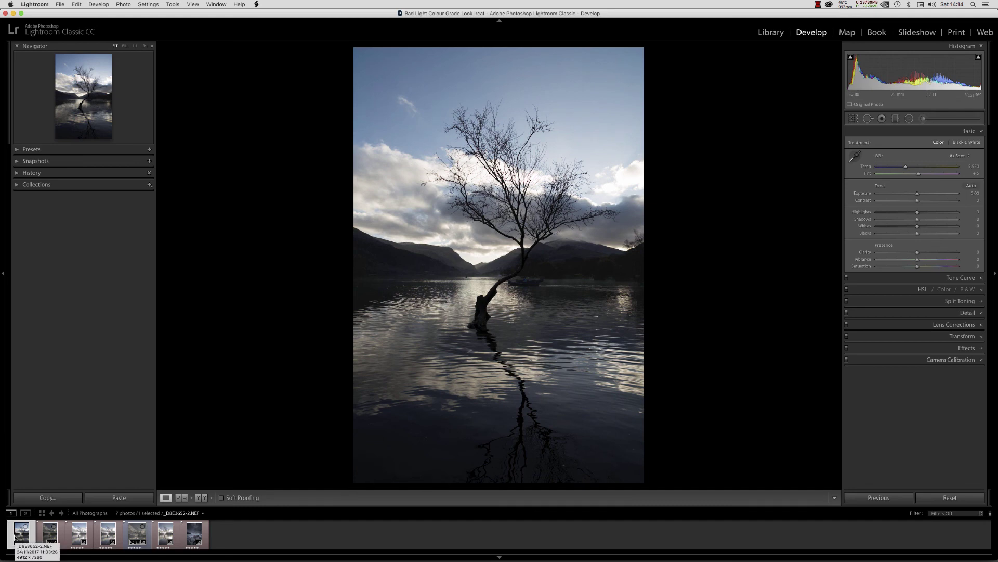
pyautogui.click(137, 534)
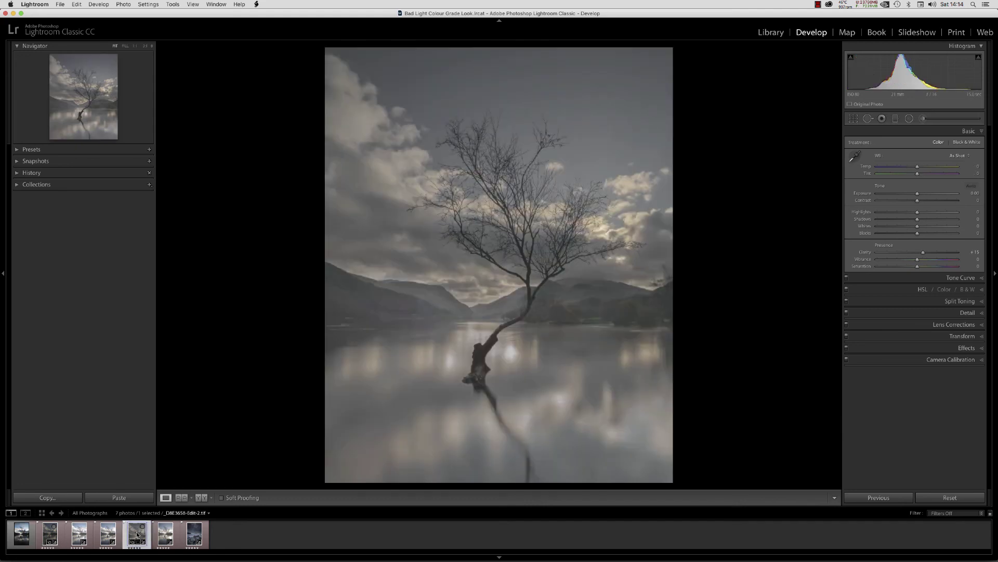